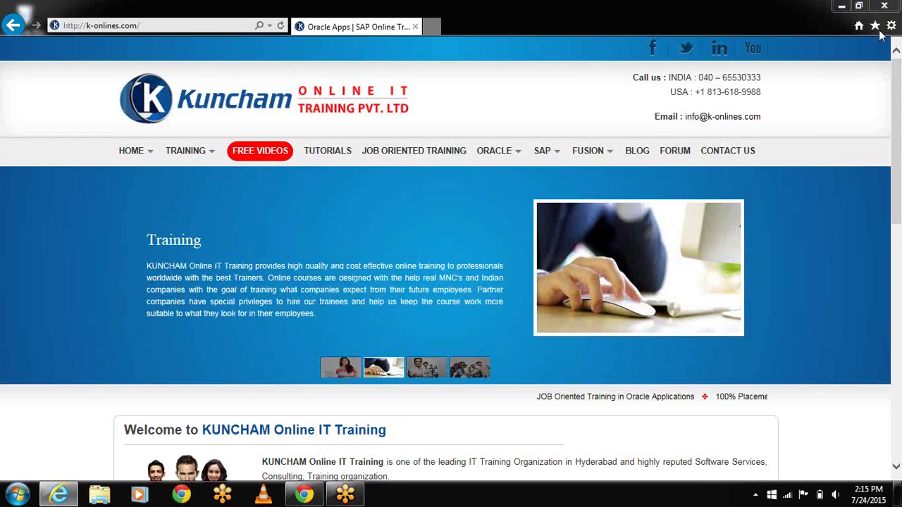
Step: Start a new Notepad note headed 'INFOSET:'
click(842, 8)
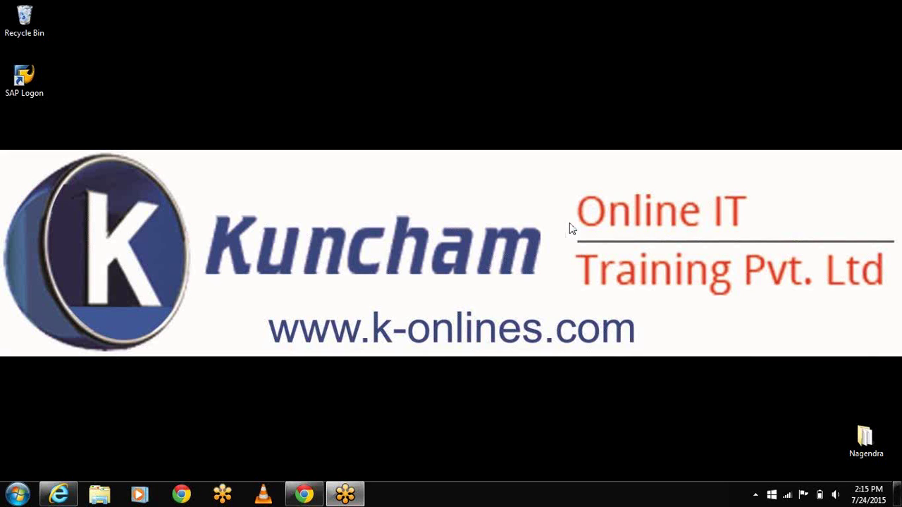
click(17, 494)
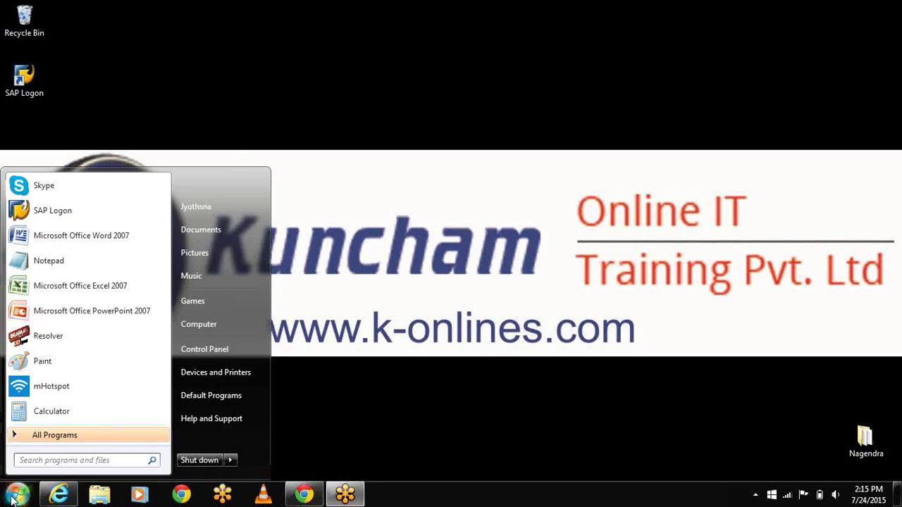
click(62, 261)
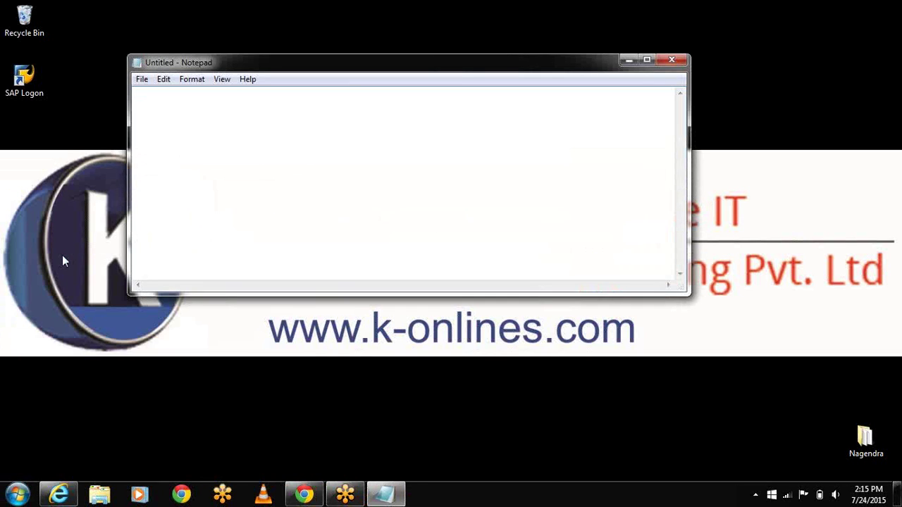
text(INFOSET:)
Step: Add the lines 'STANDARD INFOSET' and 'CLASSIC INFOSET' below the heading
key(Return)
key(Return)
text(ST)
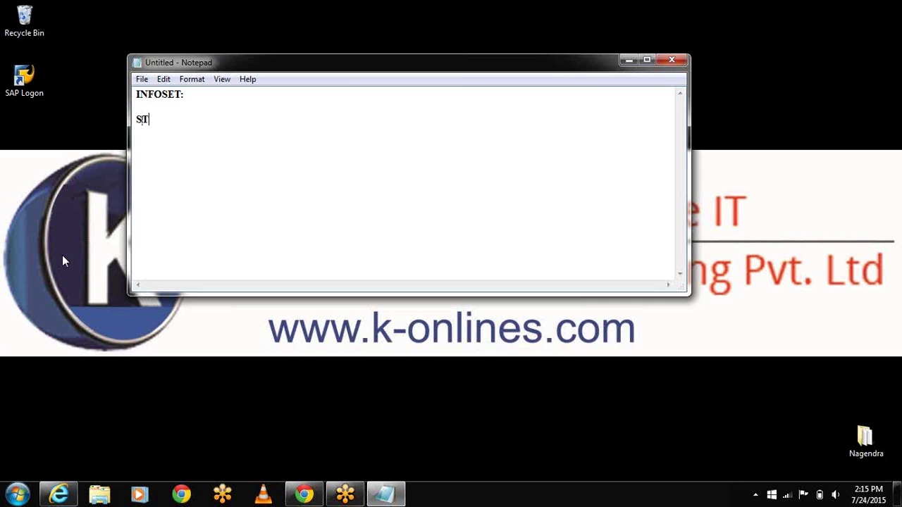
text(ANDARD INFOSET)
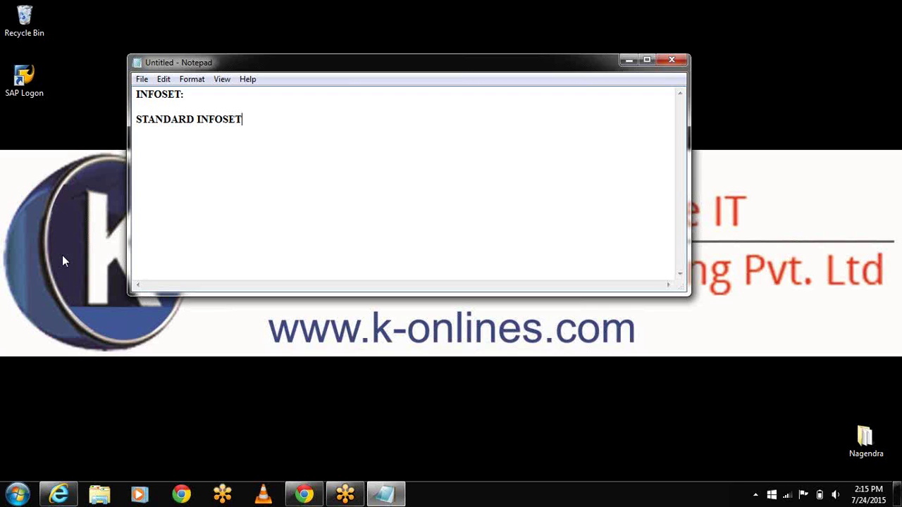
key(Return)
text(CLASSIC INFOSET)
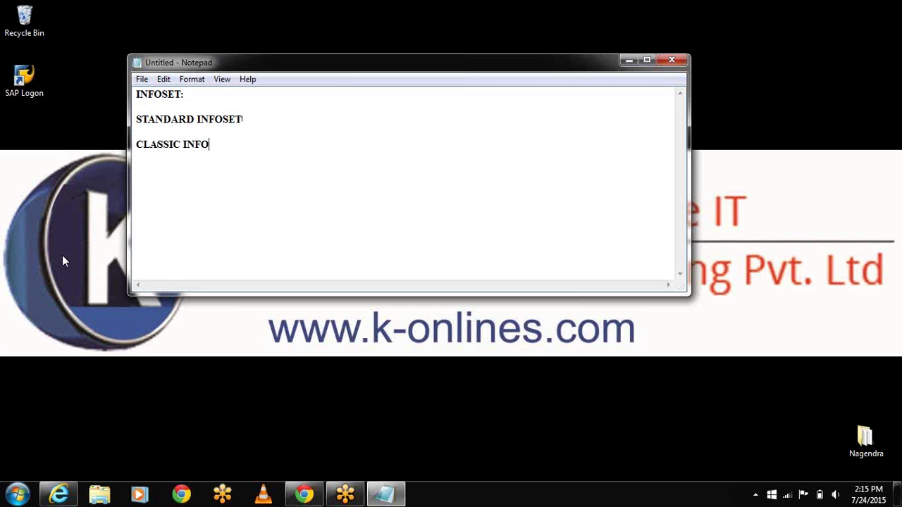
Step: Number the lines '1.' and '2.', leaving space below 1.STANDARD INFOSET
click(137, 119)
text(1.)
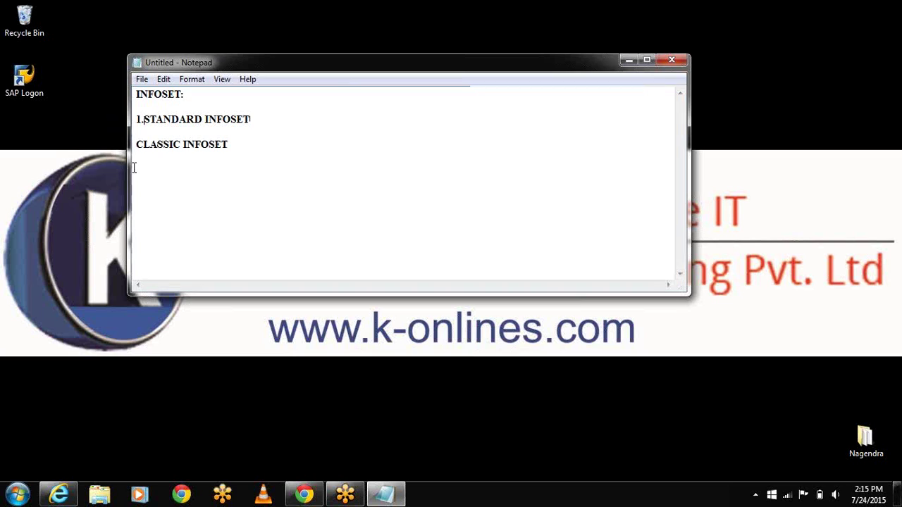
click(137, 144)
text(2.)
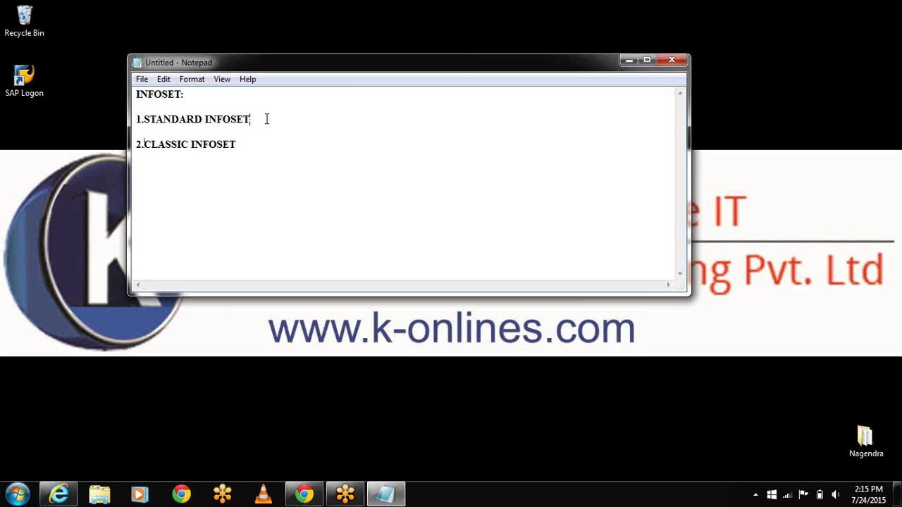
key(Return)
key(Return)
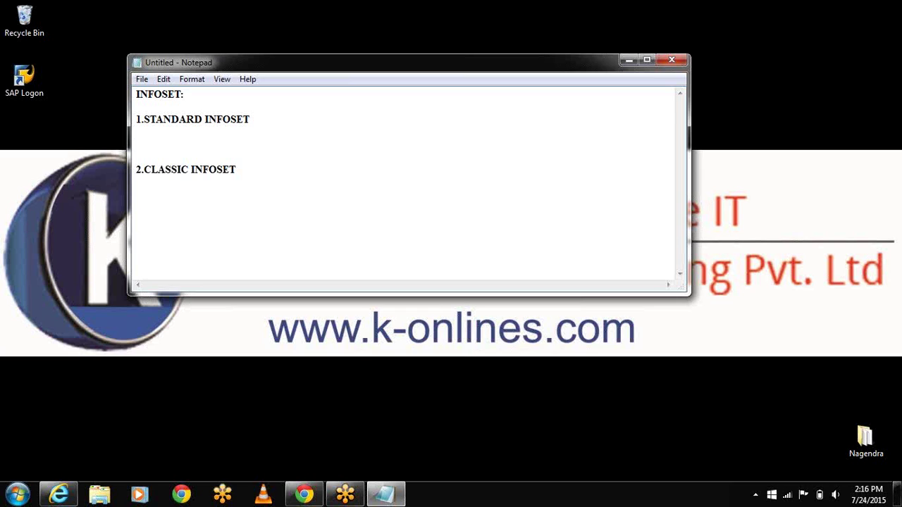
Step: Note 'RRMX' and 'DISPLAYS THE COMMON RECORDS BECAUSE IT USES JOIN OPERATION' under 1.STANDARD INFOSET
text(RRMX)
key(Return)
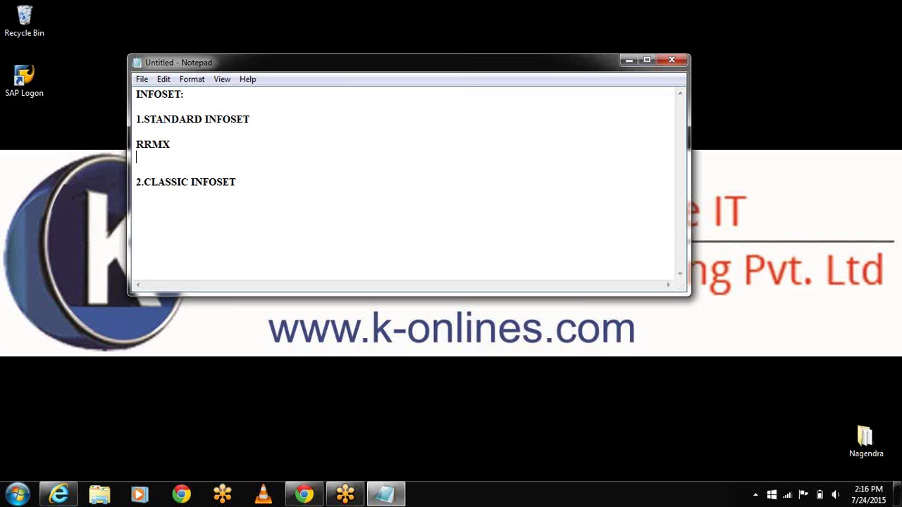
text(DISPLAYS THE CO)
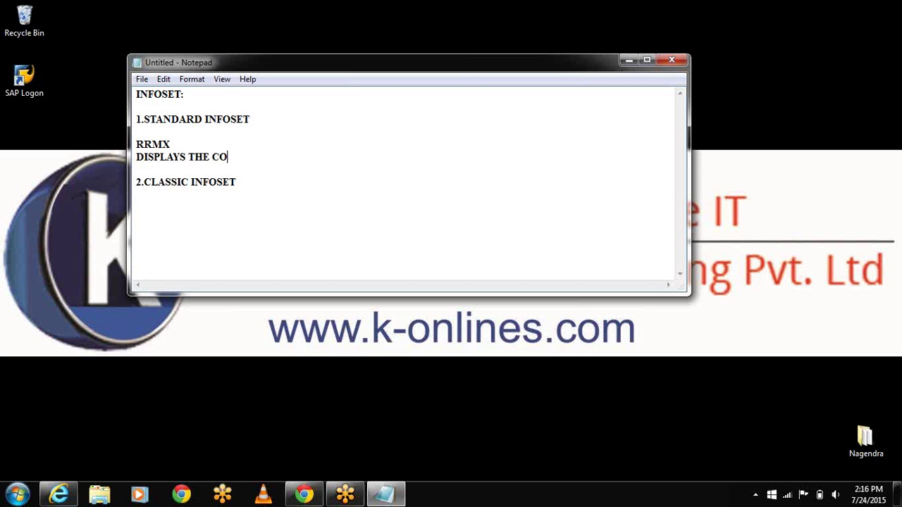
text(MMON)
text(RECORD)
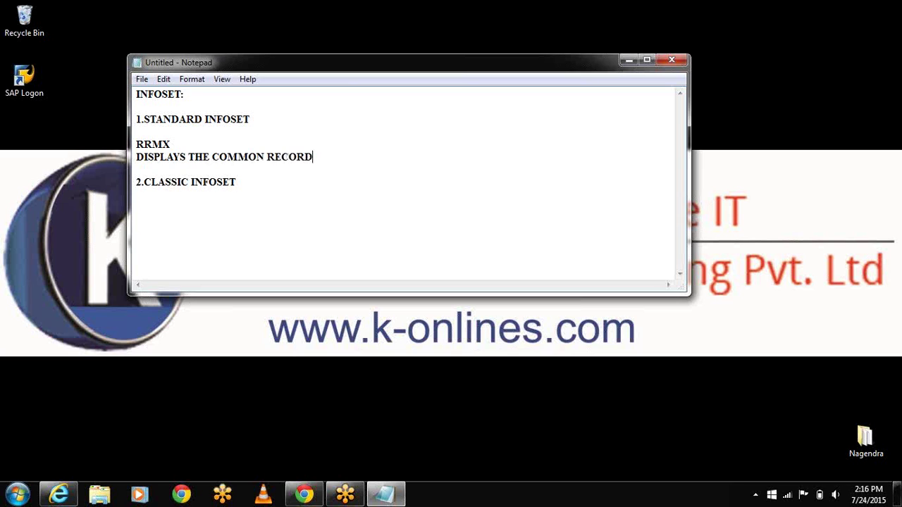
text(S BECAUSE I)
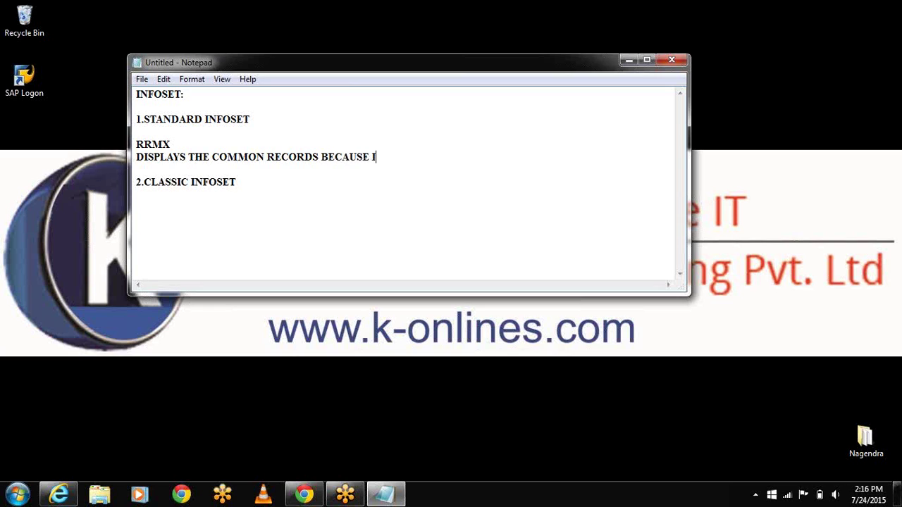
text(T USES JOIN OP)
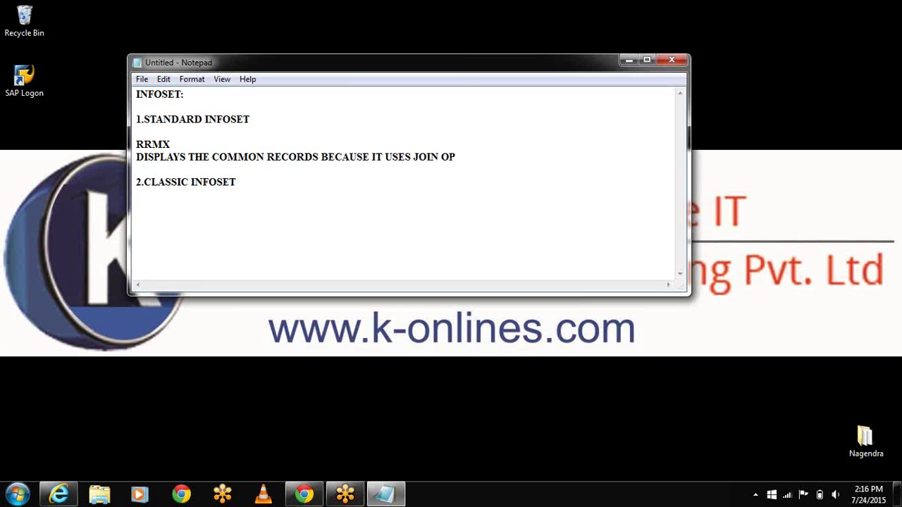
text(ERATION)
key(Return)
key(Return)
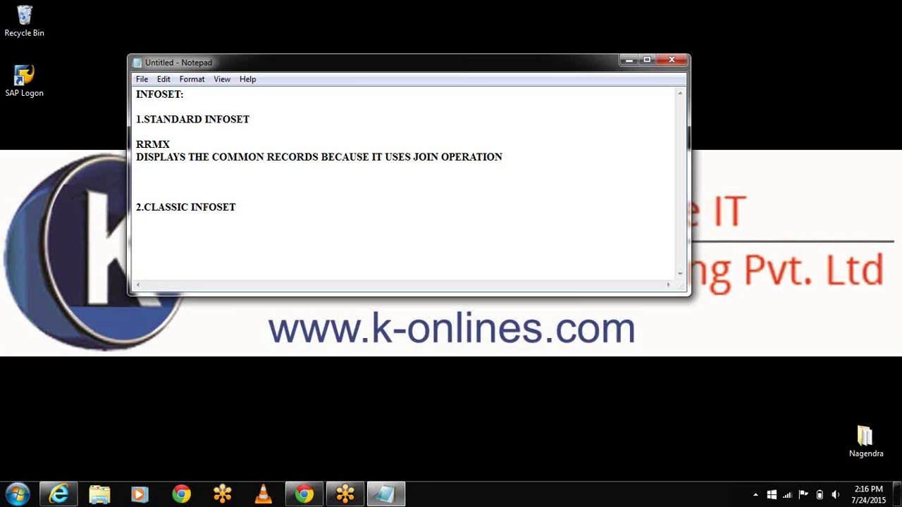
text(TO DISPLAY)
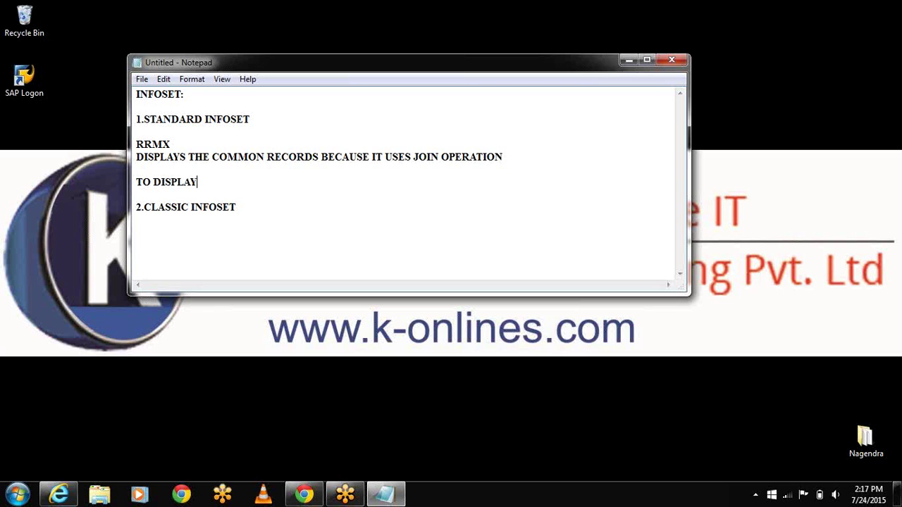
text( THE DIF)
Step: Add 'TO DISPLAY THE DIFFERENCE CREATE A CALCULATE KEY FIGURES FOR SALES' and 'DIFF OF SALES:=PLANNED SALES - ACTUAL SALES'
key(BackSpace)
text(DIFFEREN)
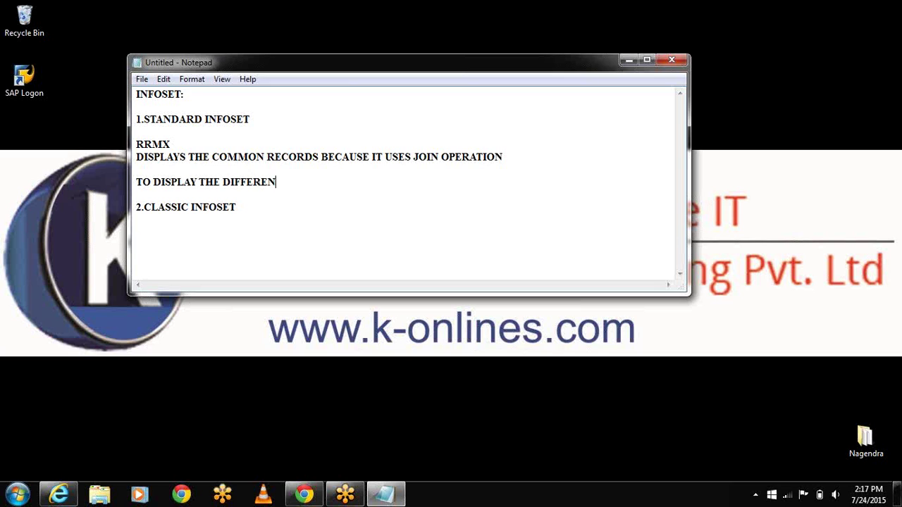
text(CE CREATE A CAL)
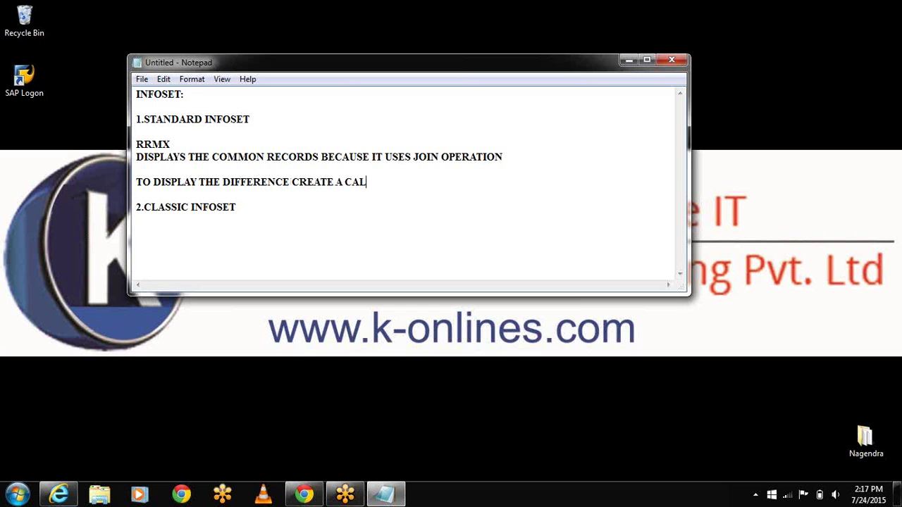
text(CULATE KEY FIGU)
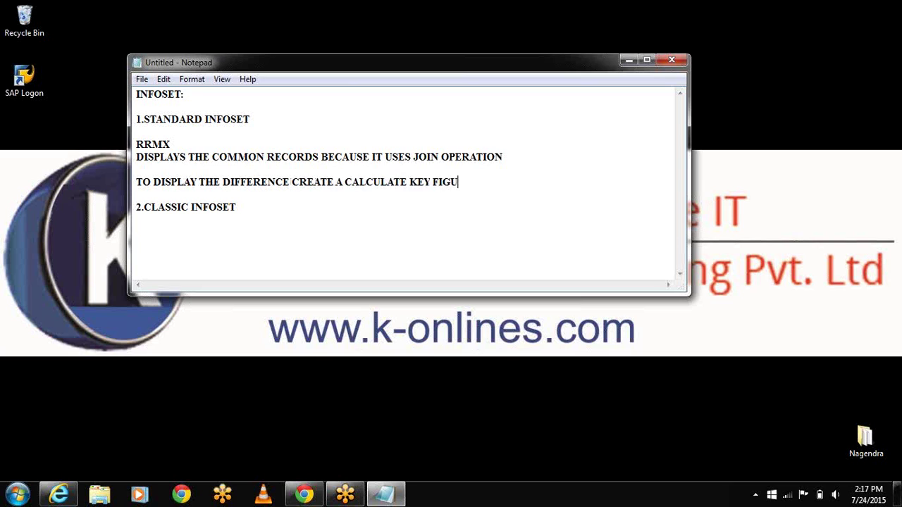
text(RES FOR SALES)
key(Return)
key(Return)
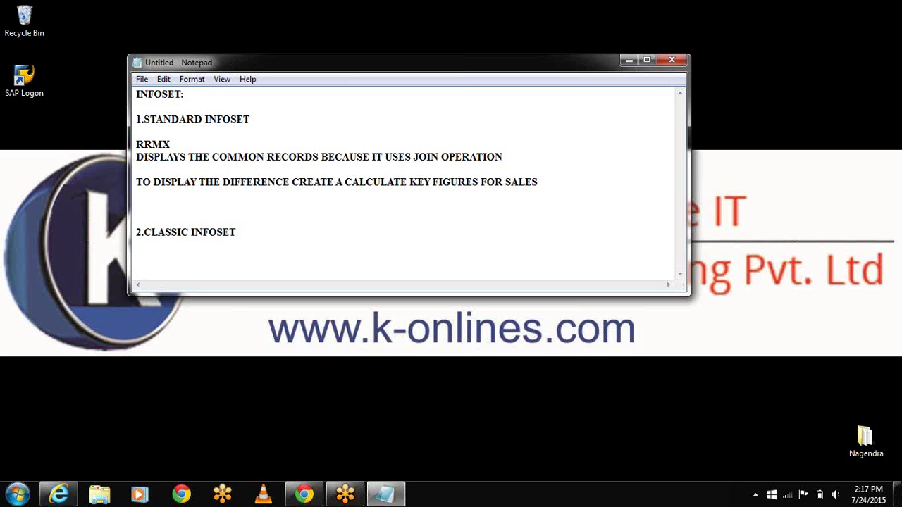
text(DIFF OF SALES)
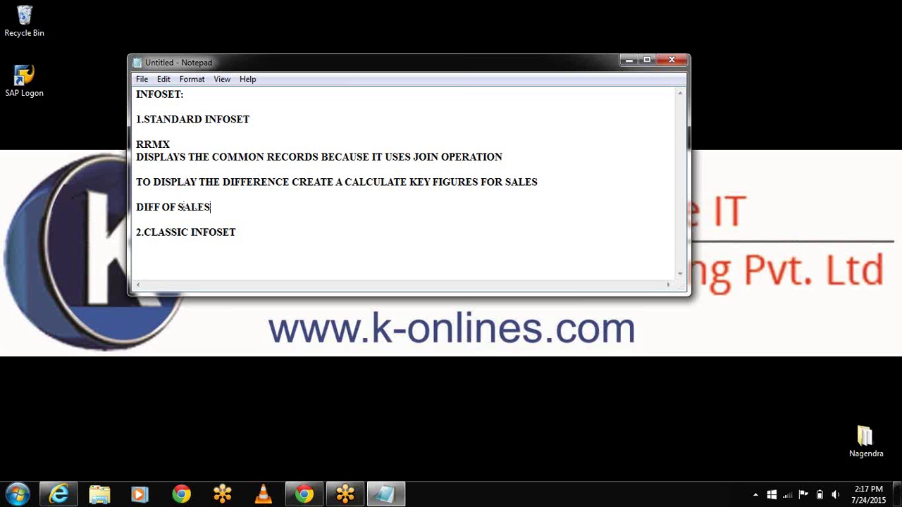
text(:)
text(=)
text(PLANNED)
text( SA)
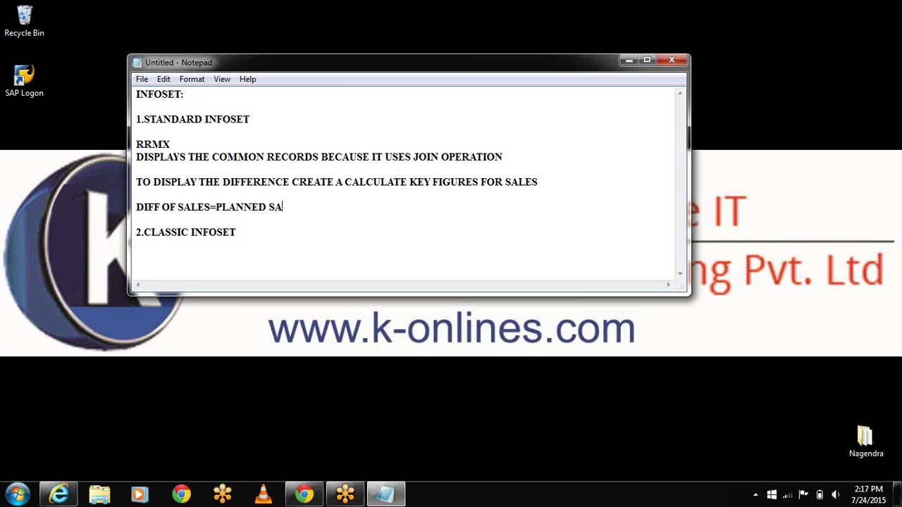
text(LES-)
key(BackSpace)
text(- ACTUAL SAL)
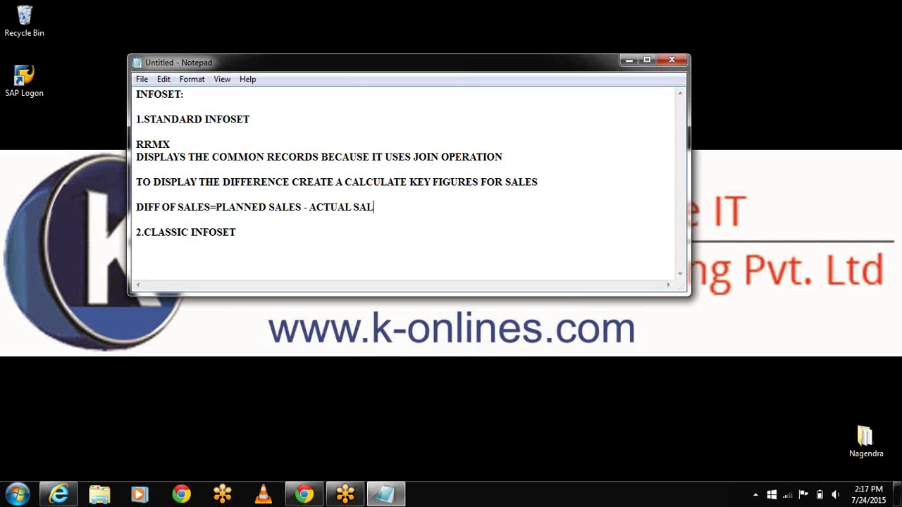
text(ES)
Step: Minimize Notepad, launch SAP Logon past the security warning, and log on to BW
click(629, 61)
double_click(24, 77)
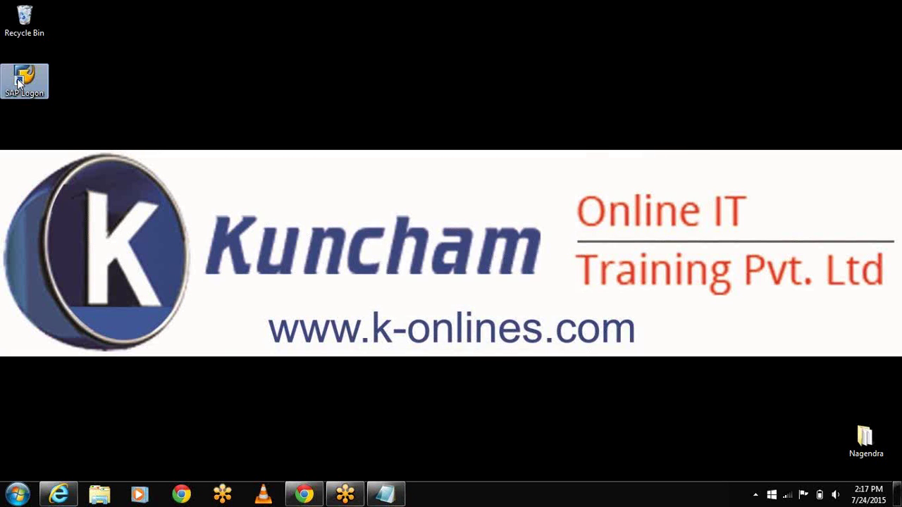
click(489, 260)
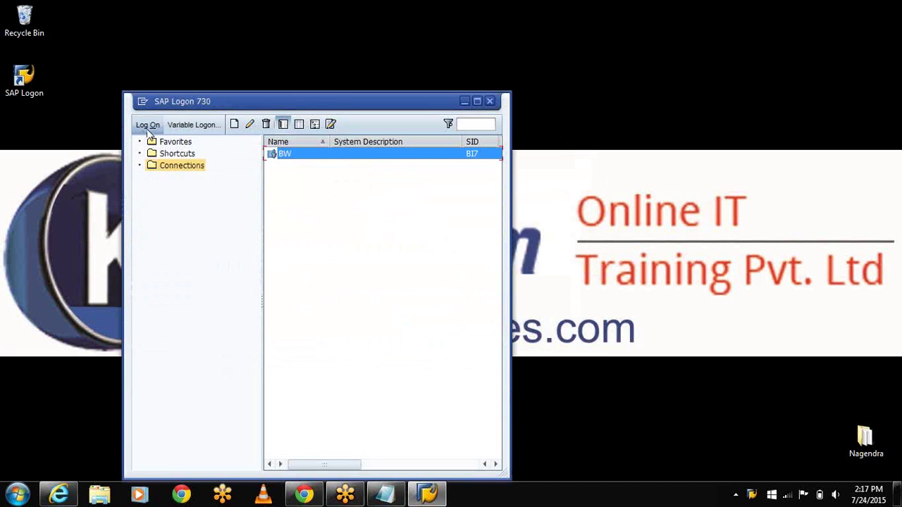
click(149, 133)
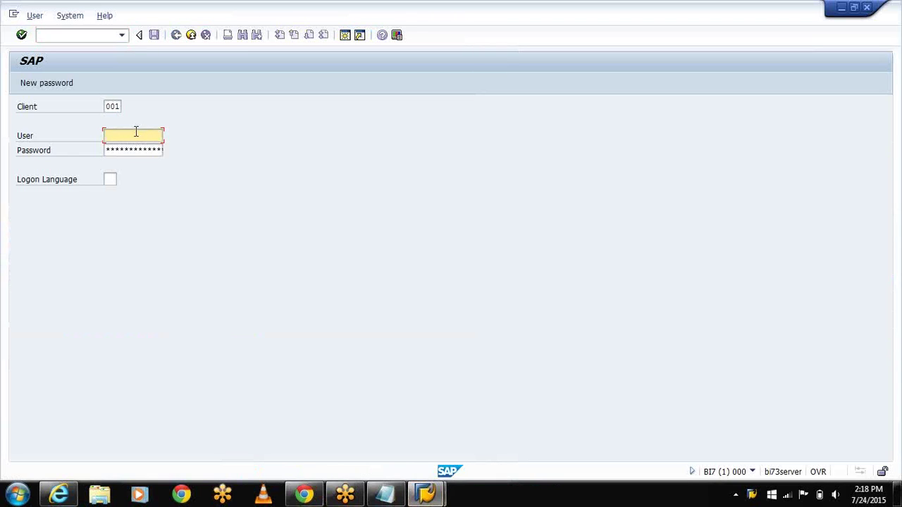
Step: Sign in with the user name and language EN, ending the other existing logon
text(B)
key(BackSpace)
text(bw11)
key(Tab)
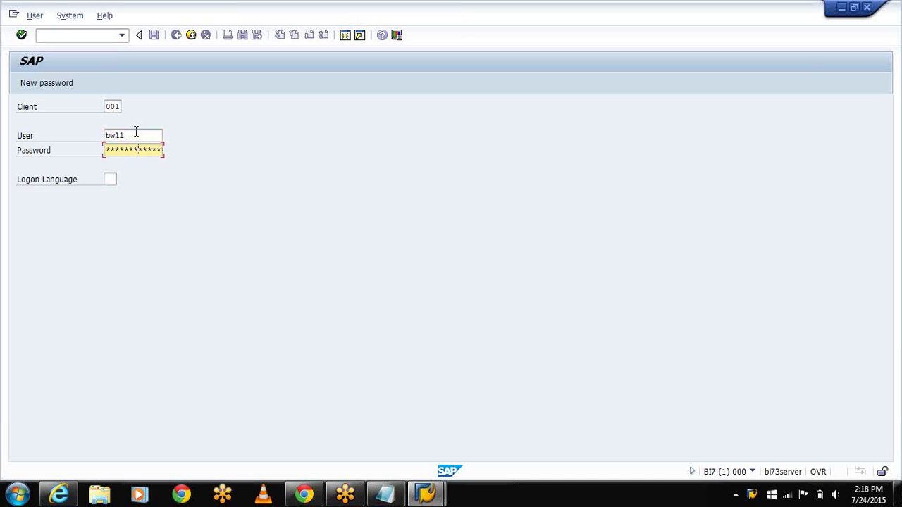
key(Tab)
text(EN)
key(Return)
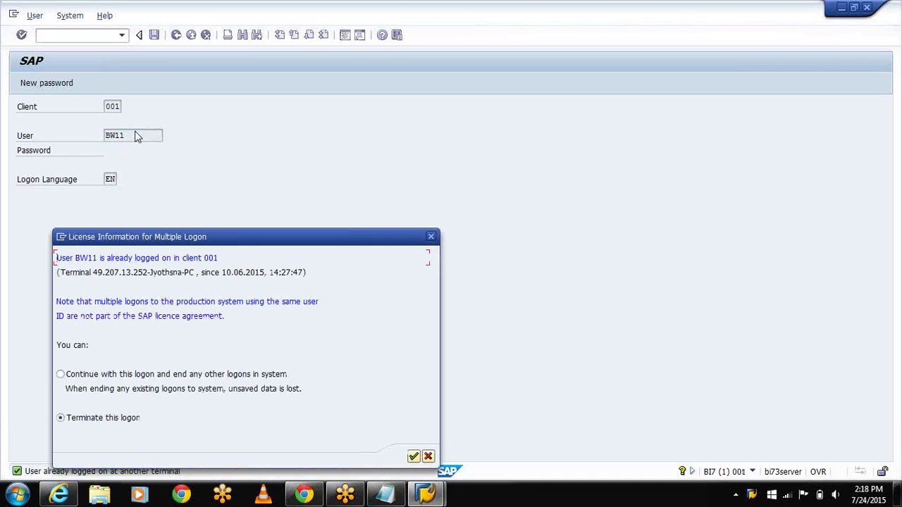
click(62, 375)
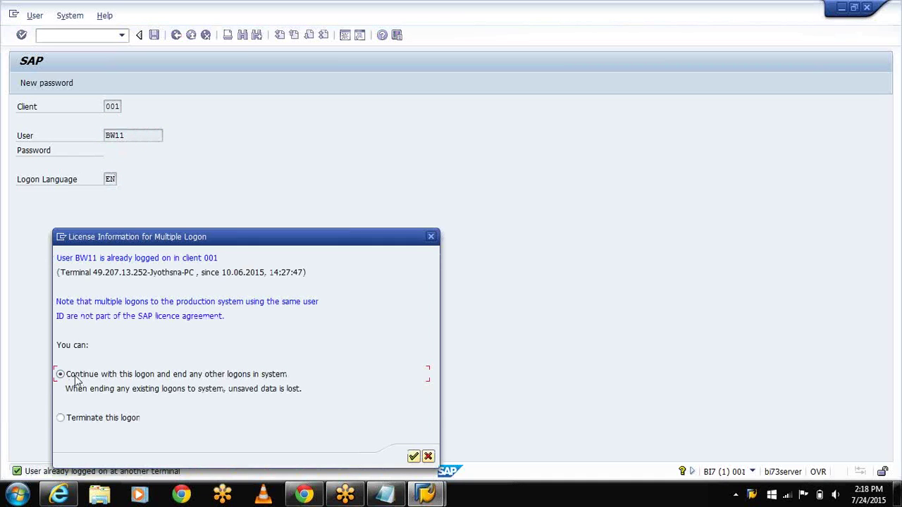
click(415, 456)
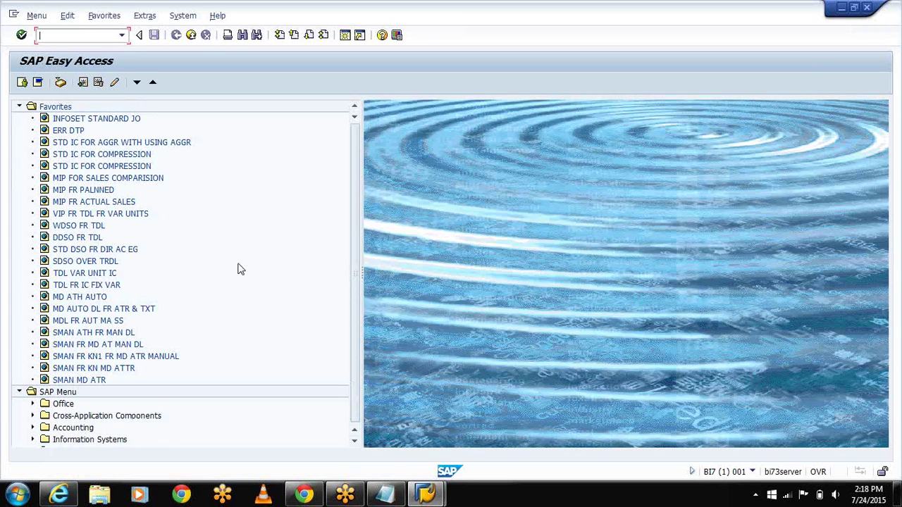
Step: Run transaction RSA1 to open the Data Warehousing Workbench
text(rsa11)
key(Return)
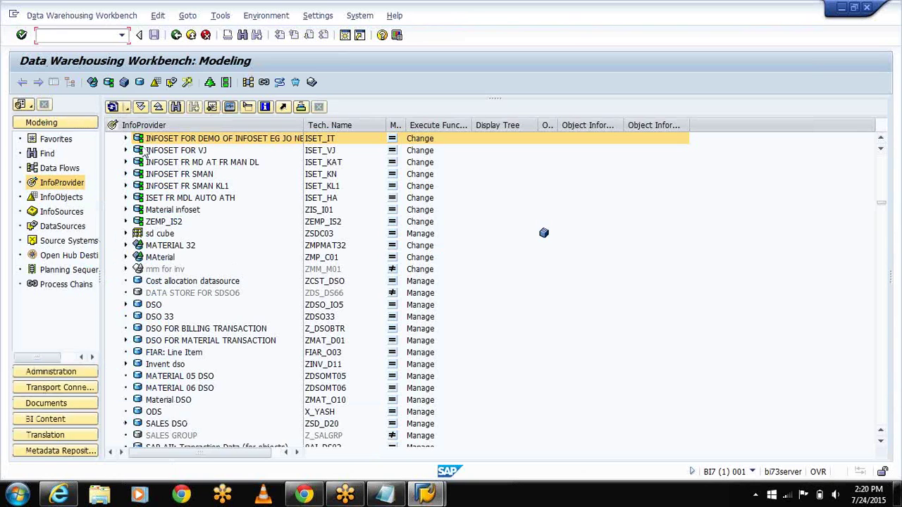
Step: Expand infoset ISET_IT to reveal its cubes SIC_IT12 and SIC_IT13
click(126, 138)
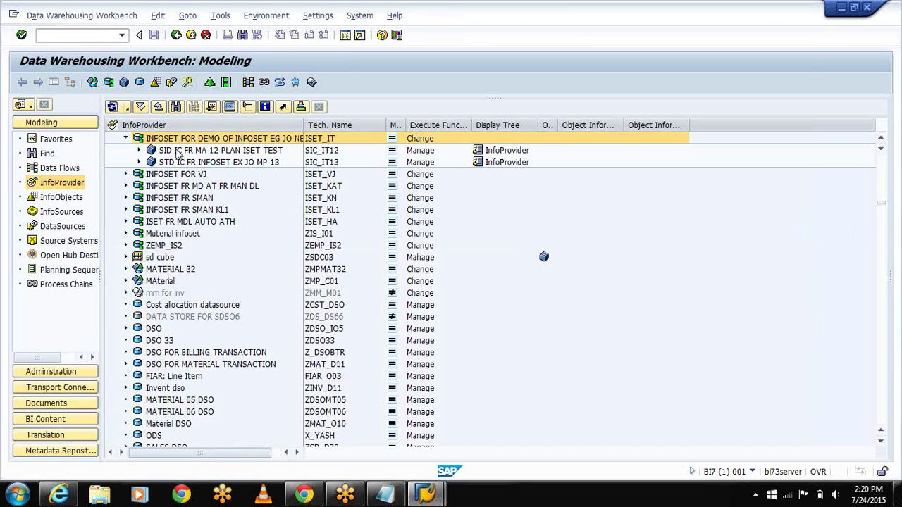
click(322, 140)
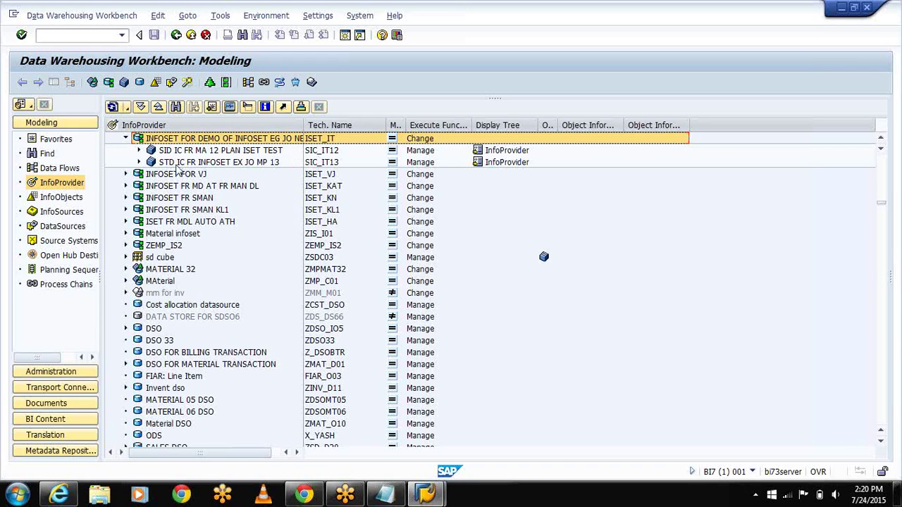
click(310, 155)
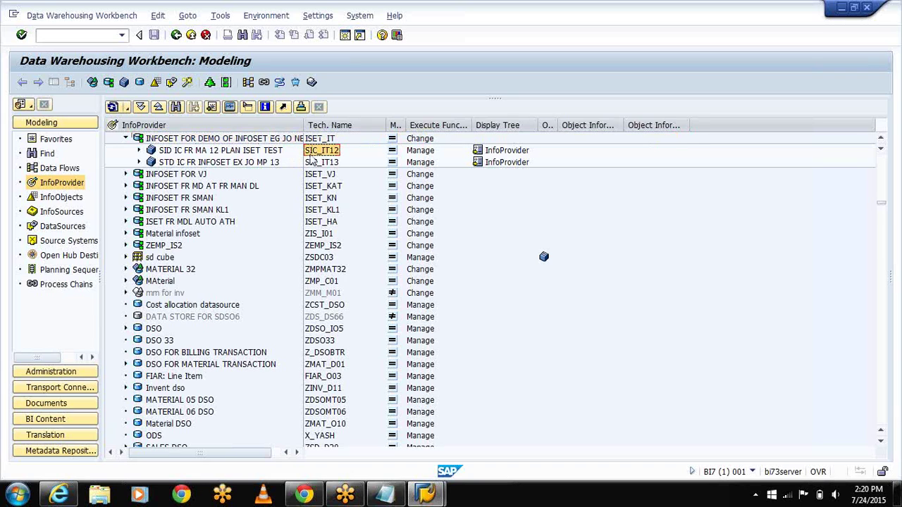
click(234, 162)
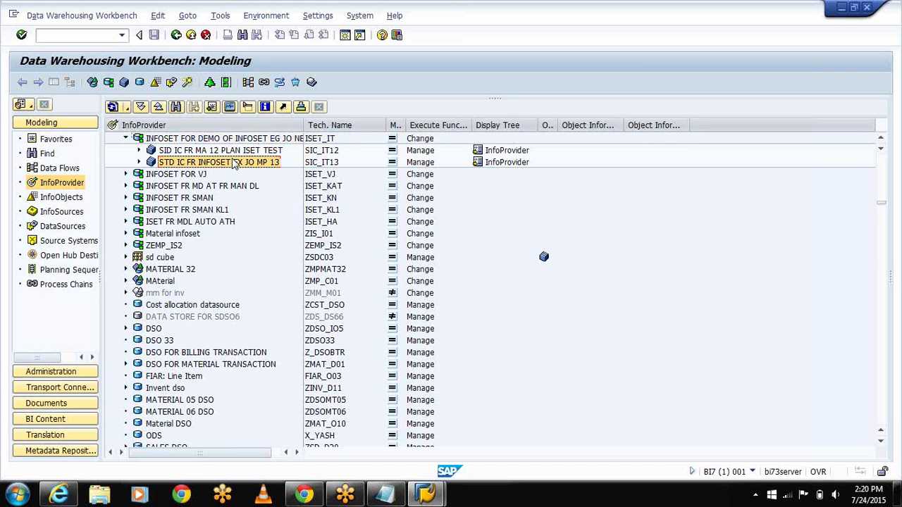
click(321, 165)
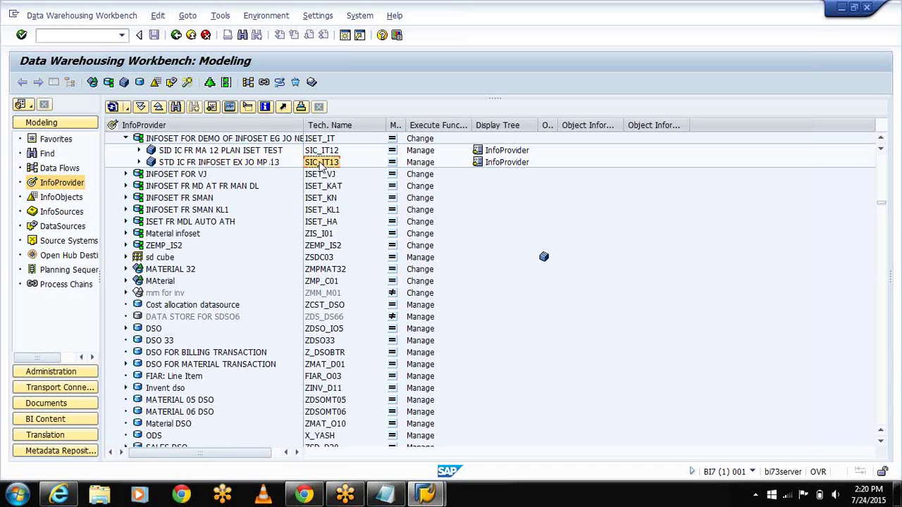
Step: Open Manage for the 'SID IC FR MA 12 PLAN ISET TEST' cube (SIC_IT12)
click(255, 153)
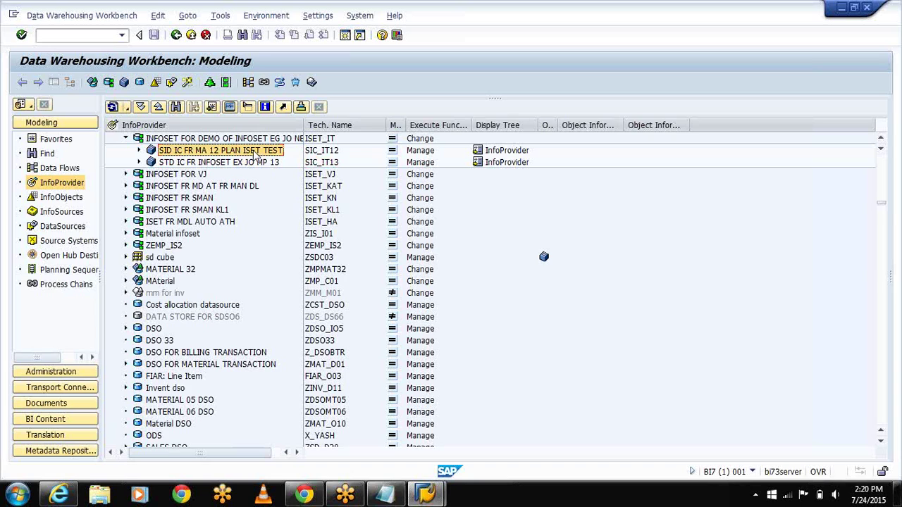
click(247, 164)
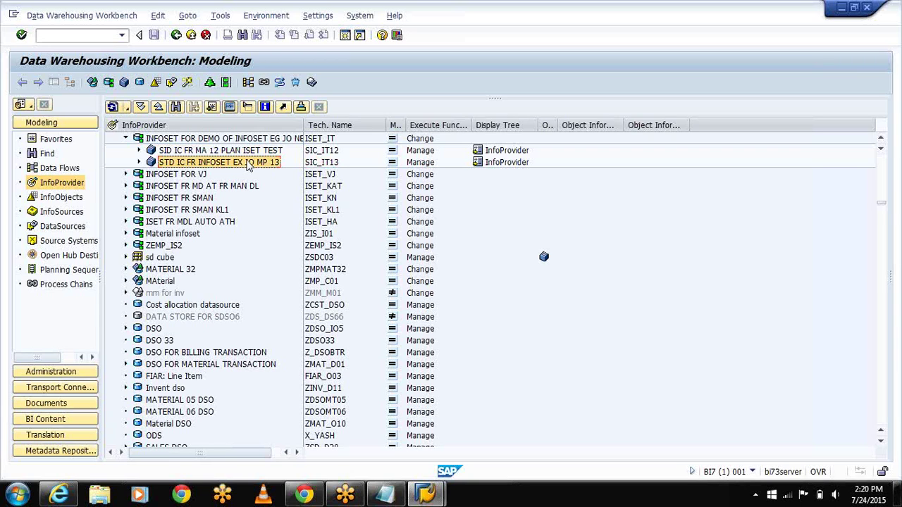
click(179, 153)
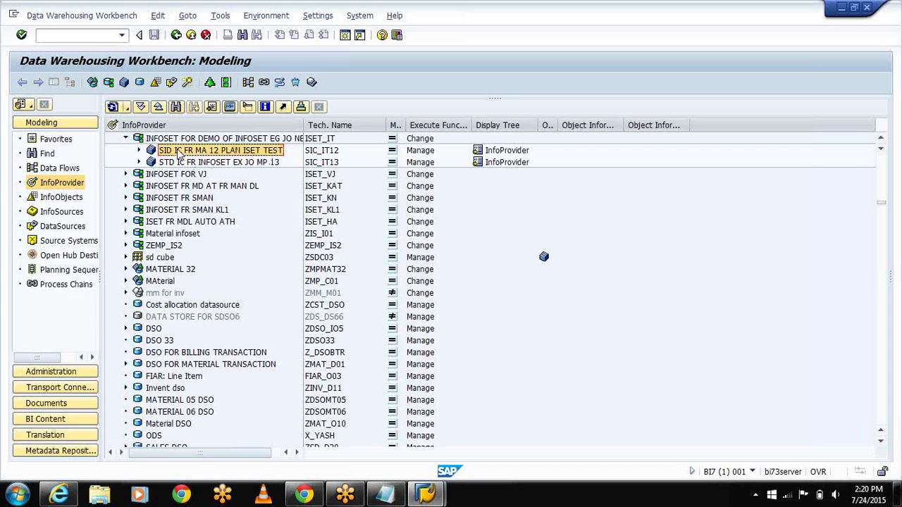
right_click(180, 153)
click(252, 321)
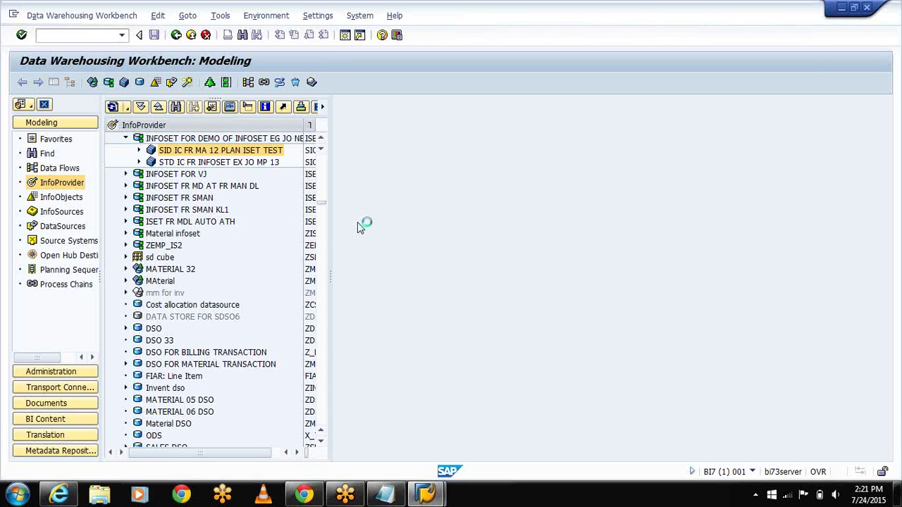
Step: Under 2.CLASSIC INFOSET, note 'SIC_IT12---ACTUAL SALES' and 'SIC_IT13---PLANNED SALES'
click(840, 9)
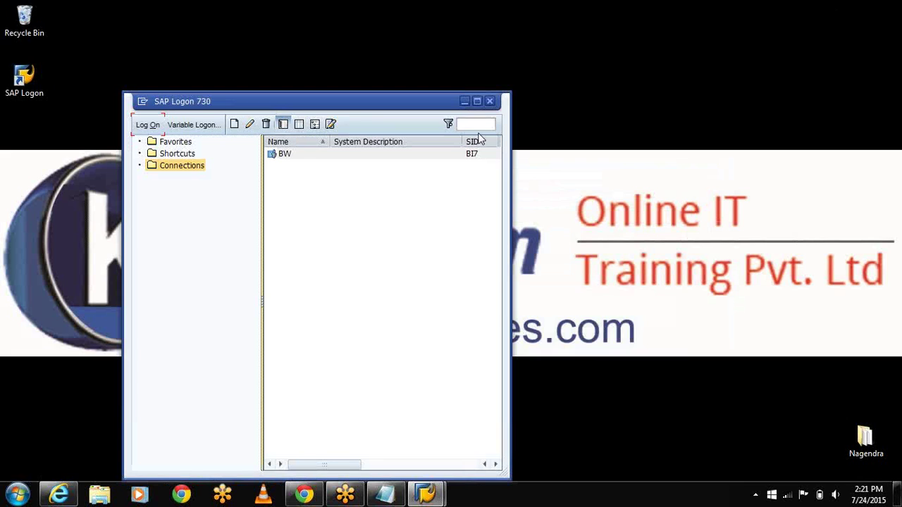
click(465, 99)
click(385, 486)
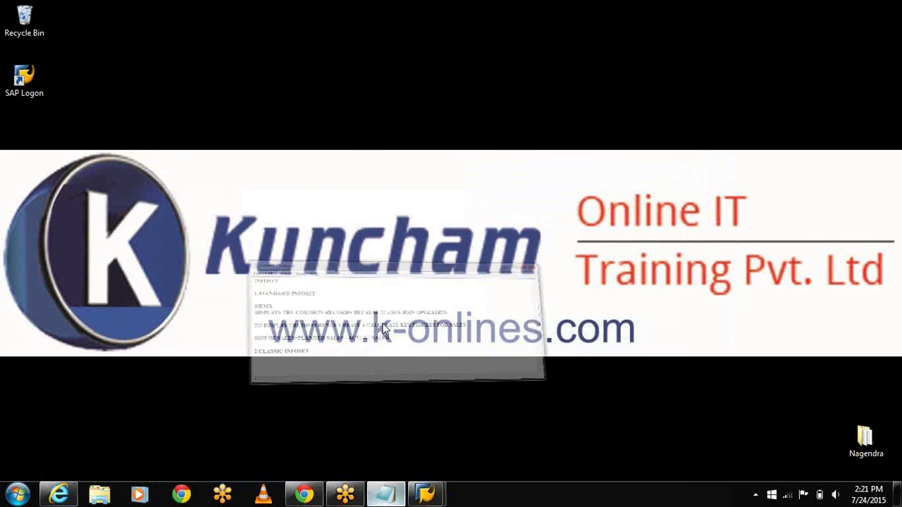
key(Return)
key(Return)
key(Return)
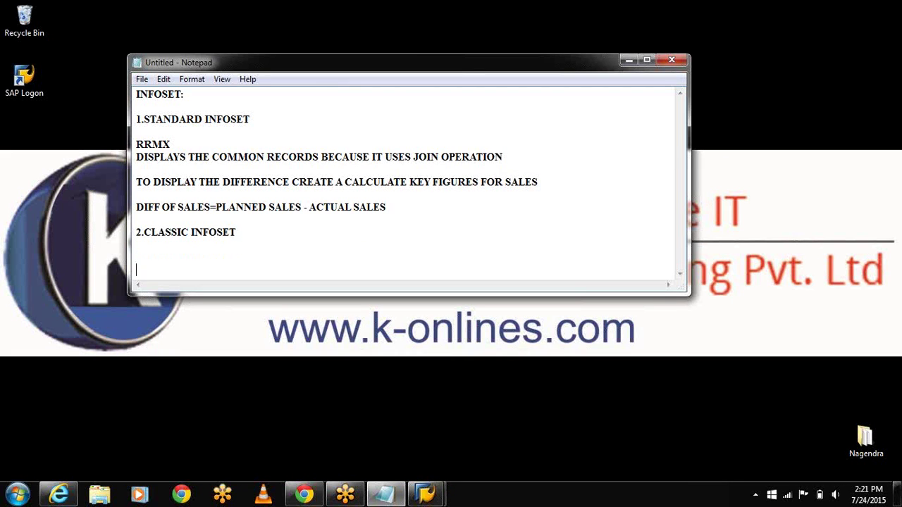
text(SIC_IT12---ACTUAL SALES)
key(Return)
text(SIC_IT13---PLANNED SALES)
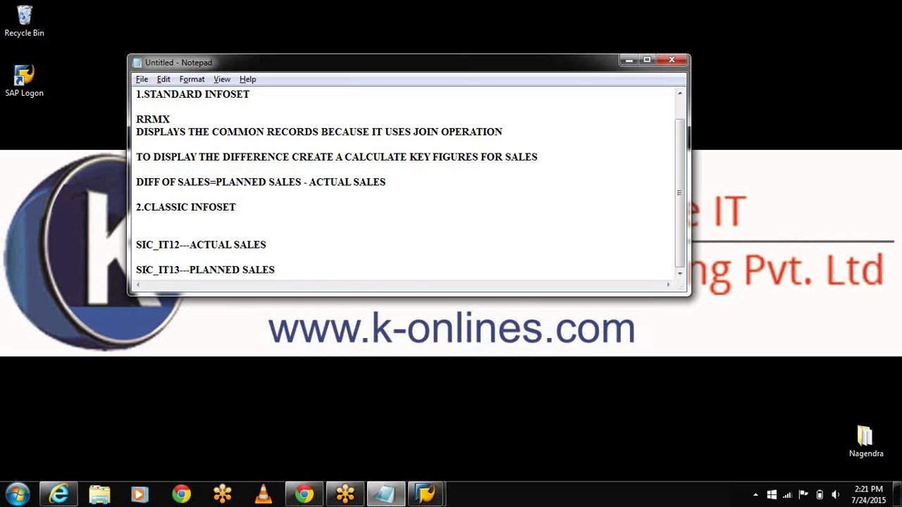
key(alt+Tab)
Step: Select the SIC_IT12 data target and open its contents display
click(464, 101)
mouse_move(425, 494)
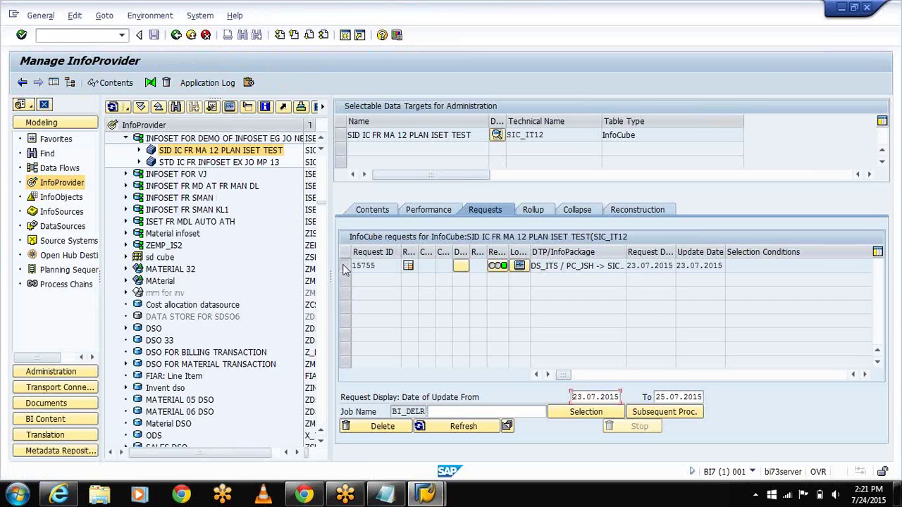
click(344, 268)
click(342, 138)
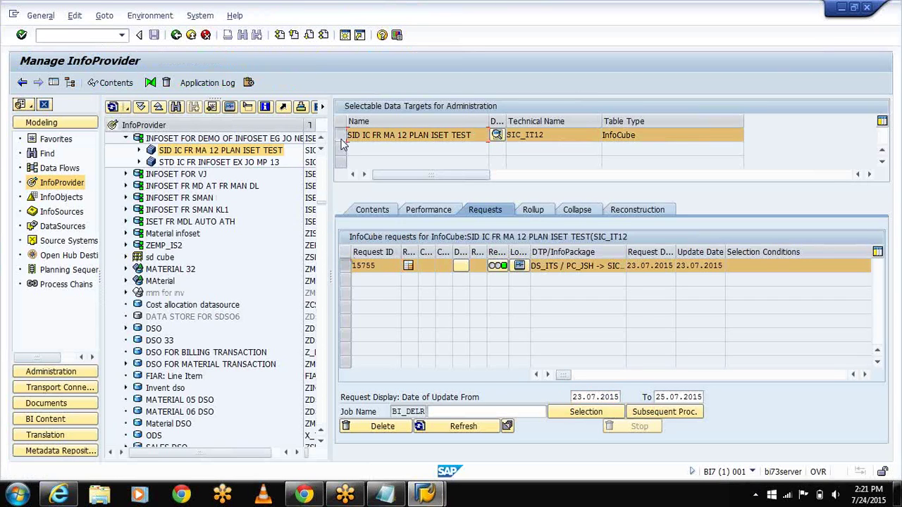
click(106, 83)
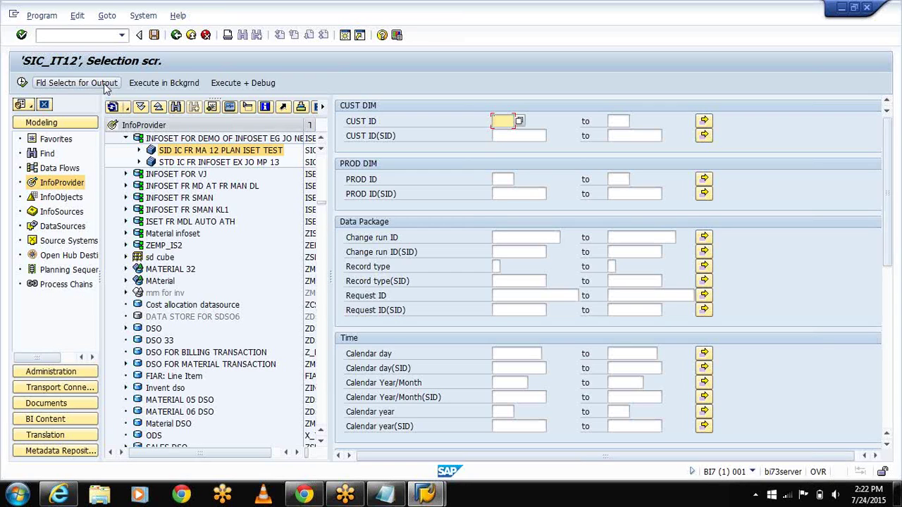
Step: Pick CUST ID, PROD ID and Calendar day as output fields and confirm
click(106, 83)
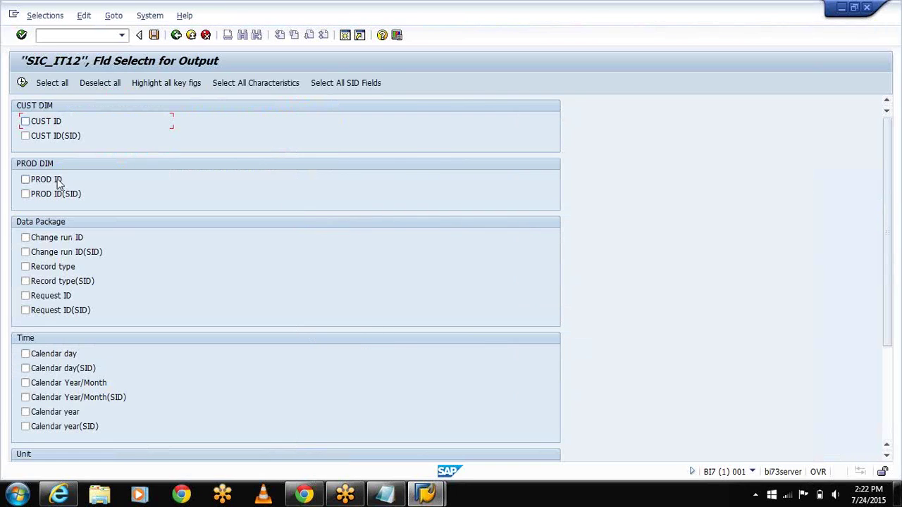
click(26, 122)
click(26, 180)
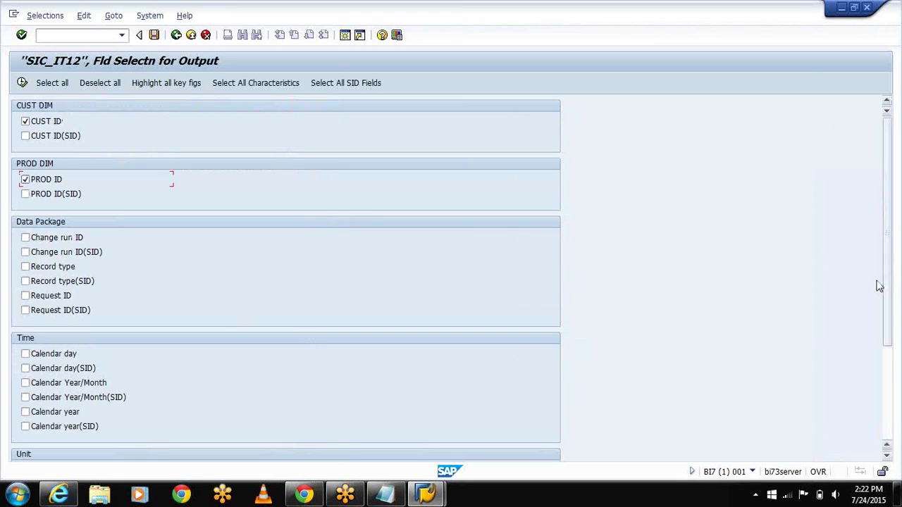
click(890, 364)
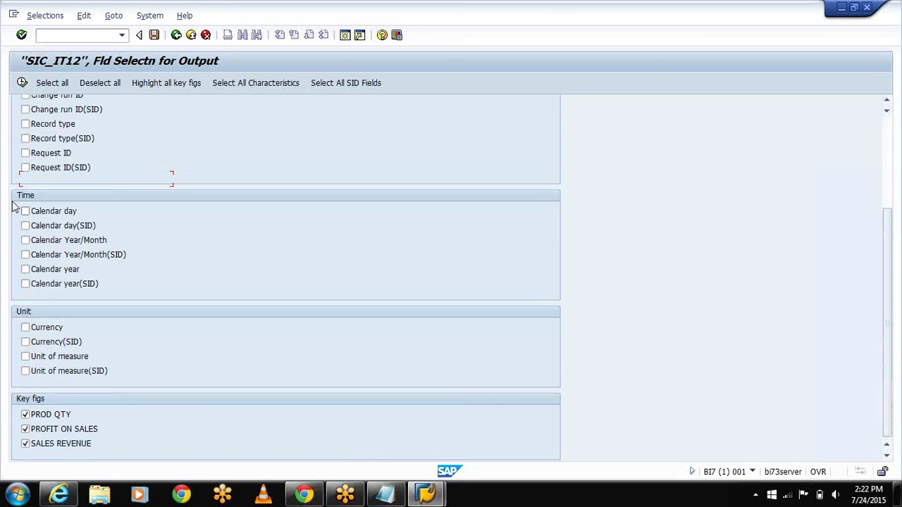
click(26, 211)
click(22, 82)
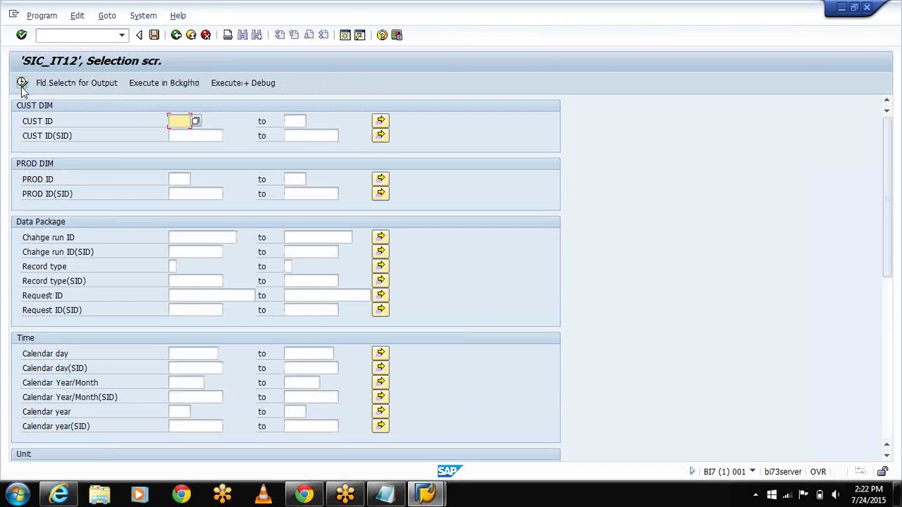
Step: List SIC_IT12's 15 records (C1–C15), then return to Manage InfoProvider
click(22, 85)
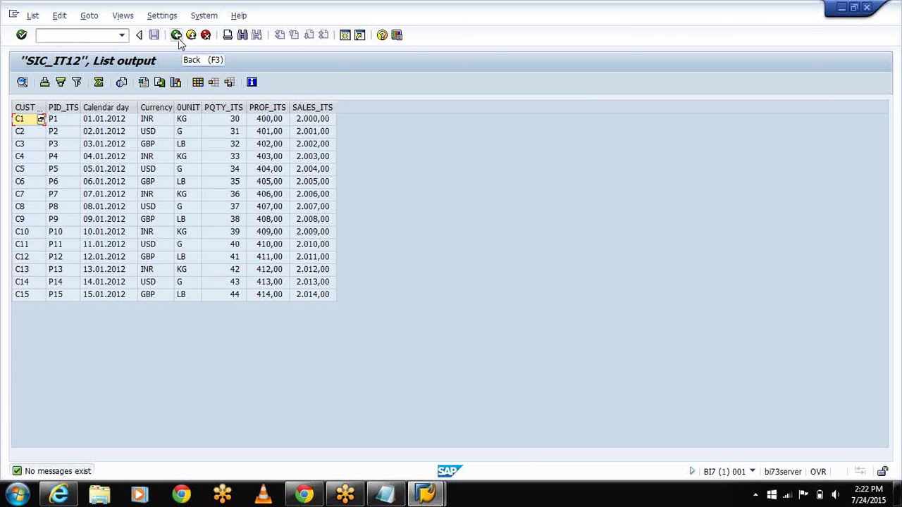
click(384, 497)
click(466, 432)
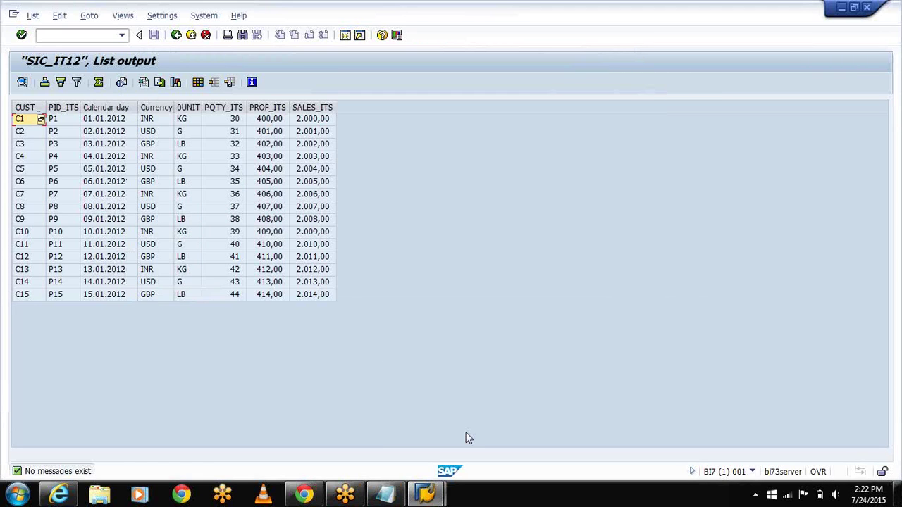
click(177, 36)
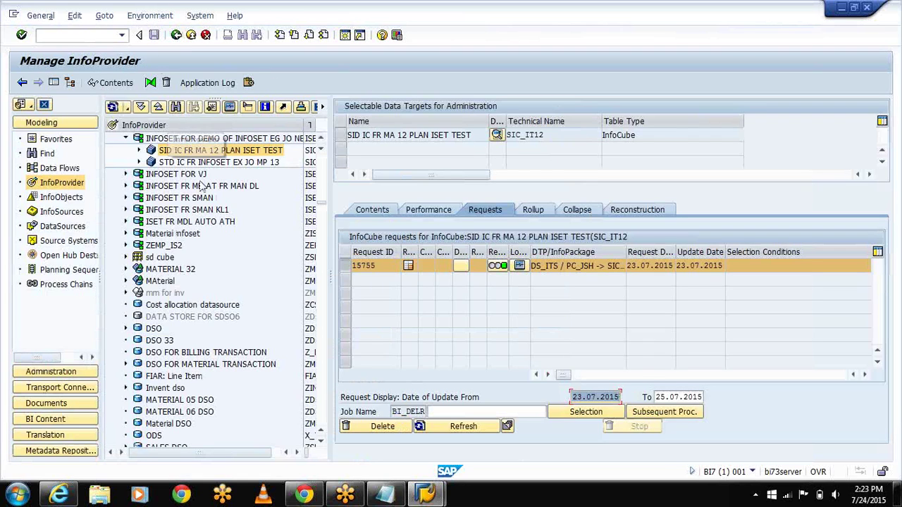
Step: Open Manage for the STD IC FR INFOSET EX JO MP 13 cube from its context menu
click(200, 163)
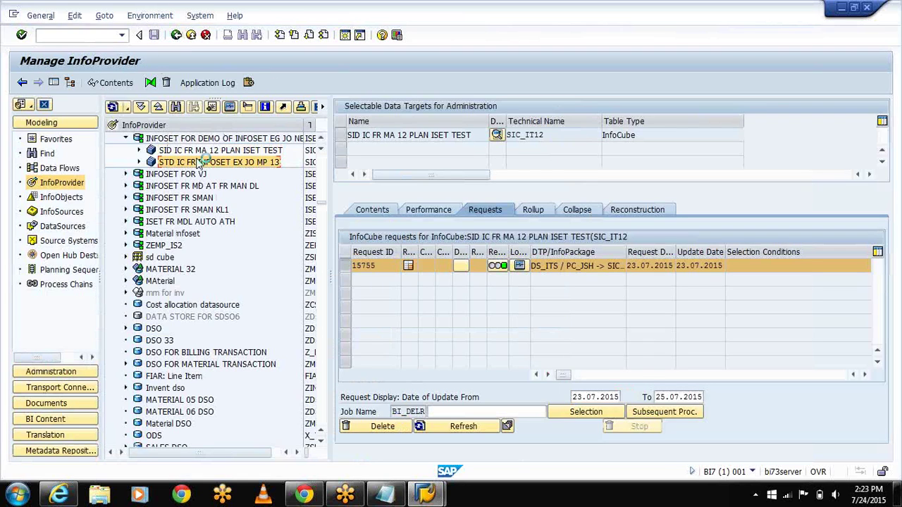
right_click(200, 163)
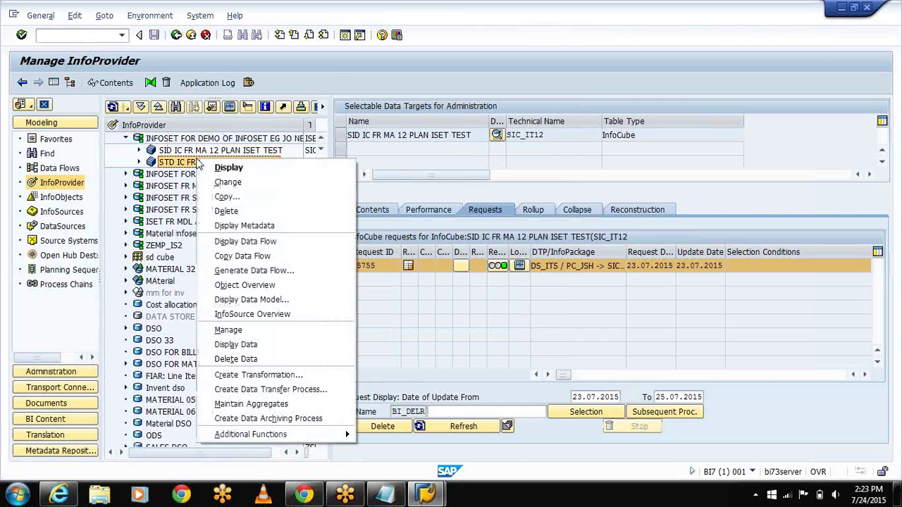
click(255, 332)
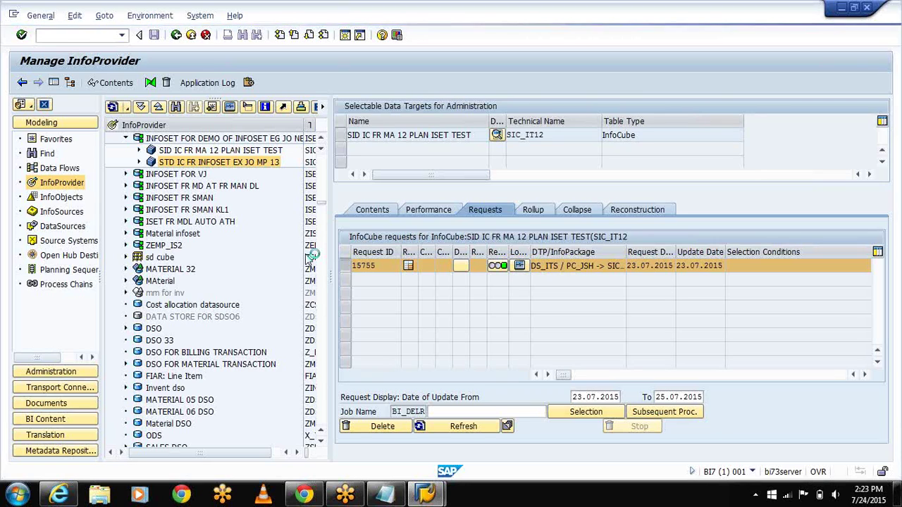
Step: In the Notepad notes, add the lines 'INFOSET----RSISET' and '2 IC'
click(843, 9)
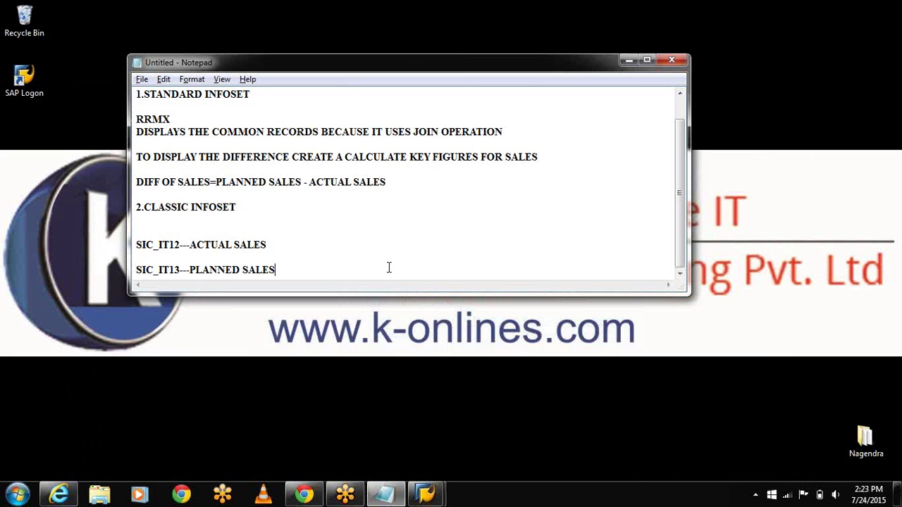
key(Return)
key(Return)
text(INFOSET----)
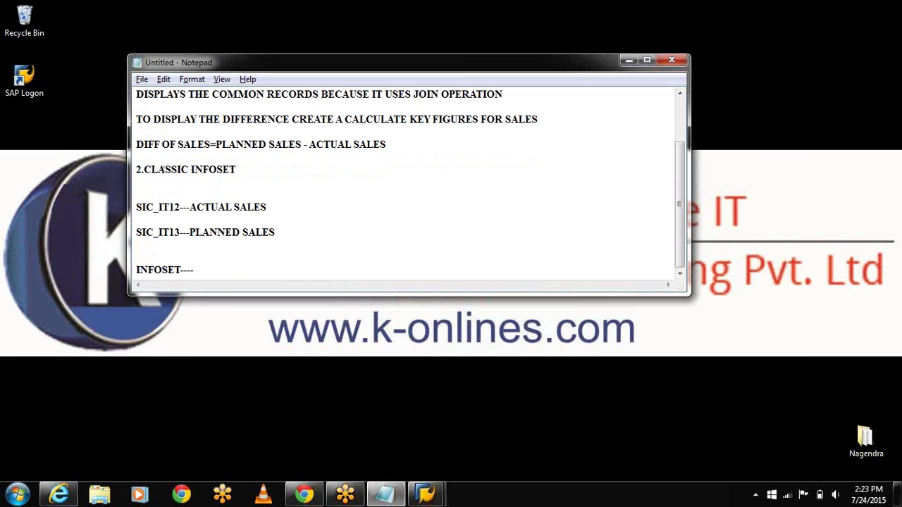
text(RSISET)
key(Return)
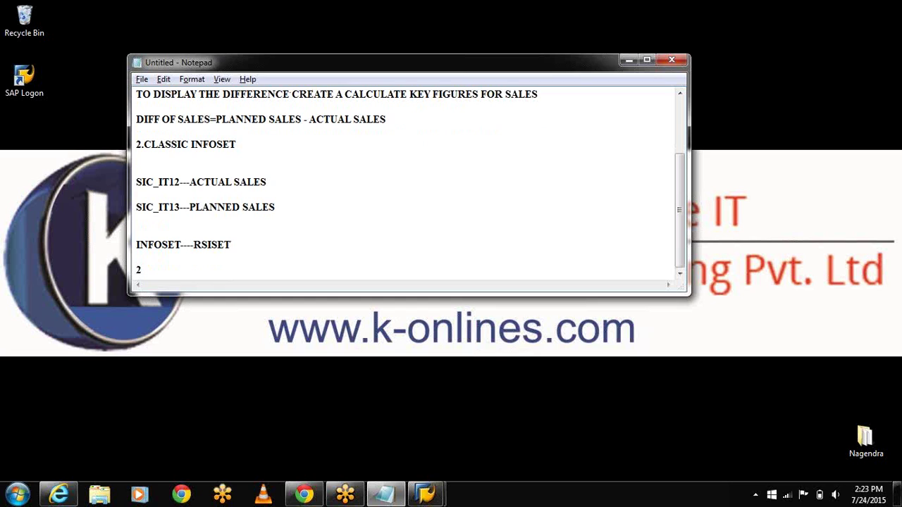
text(2 SIC)
key(Return)
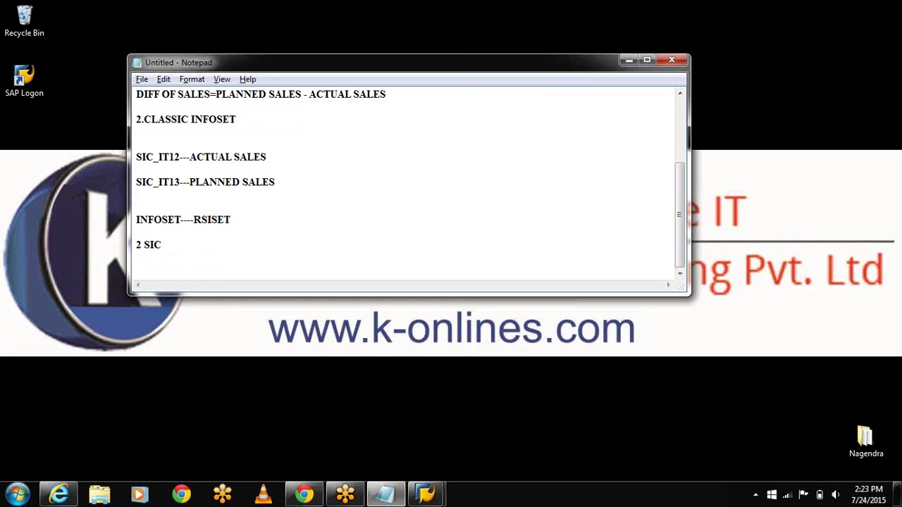
click(184, 236)
key(BackSpace)
key(BackSpace)
text(IC)
Step: Add the lines DSO, IC and INFOOBJECTS(CHAR MD), then minimise Notepad
key(Return)
key(Return)
text(DSO)
key(Return)
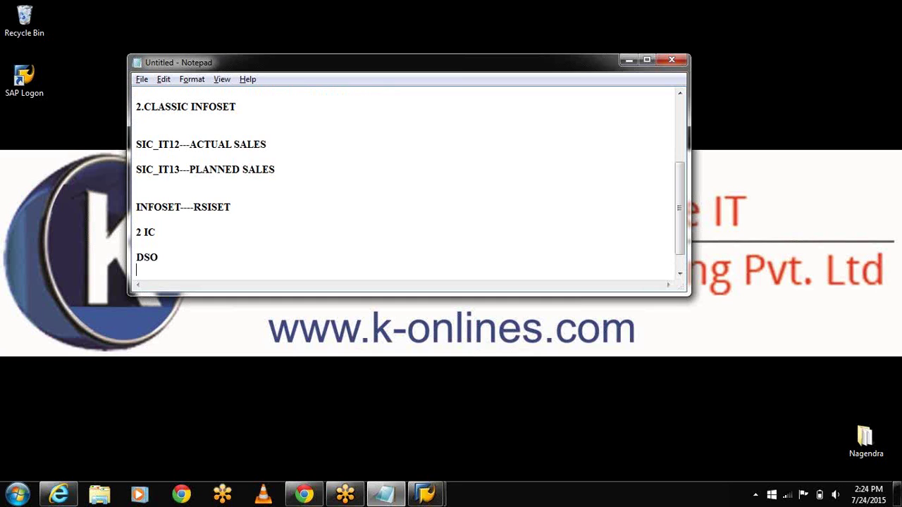
text(IC)
key(Return)
text(INFOOBJE)
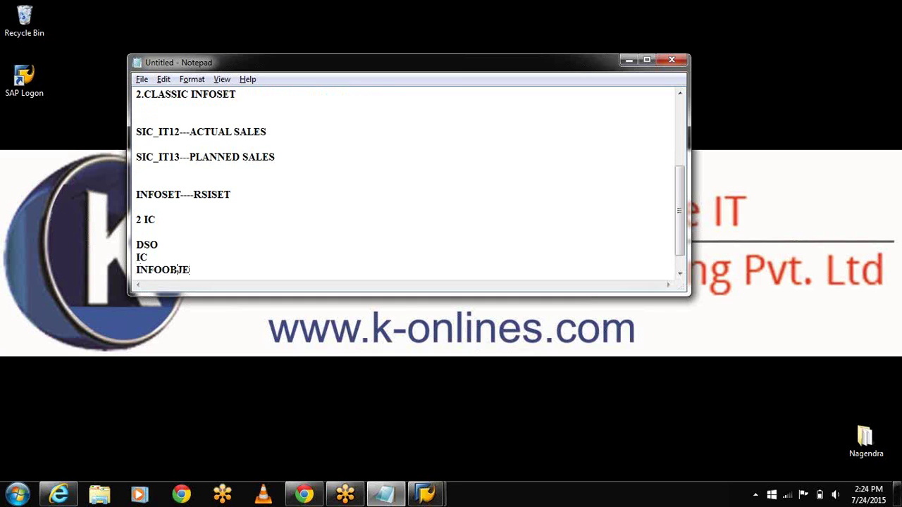
text(CTS(CHAR MD)
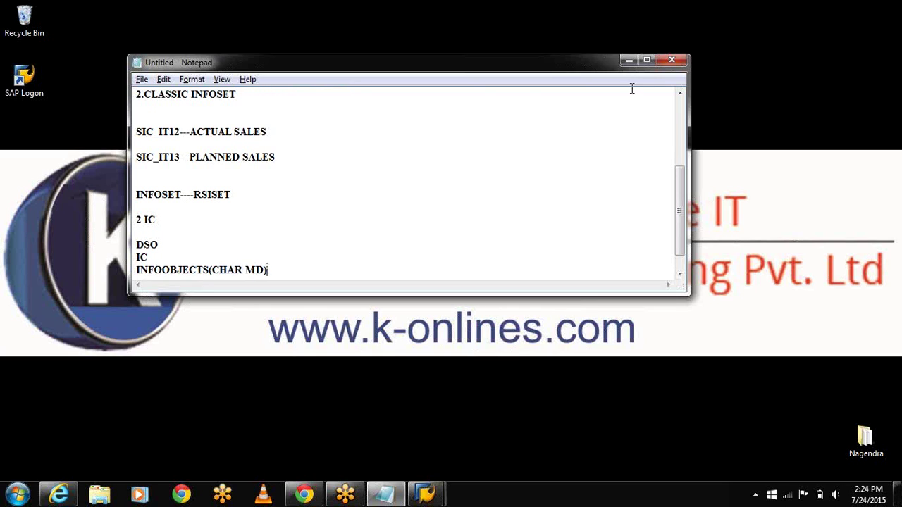
click(628, 62)
Step: Back in SAP, show contents of SIC_IT13 request 15756 and choose the output fields
mouse_move(425, 493)
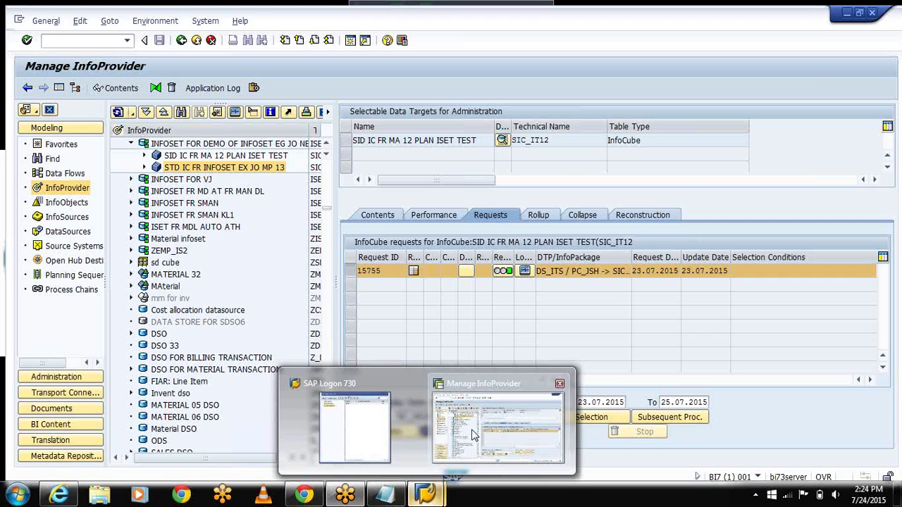
click(474, 435)
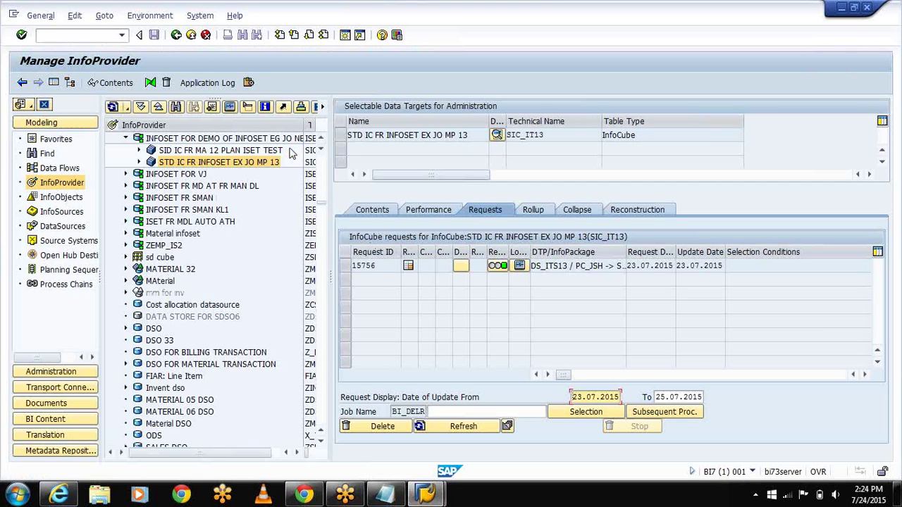
click(345, 266)
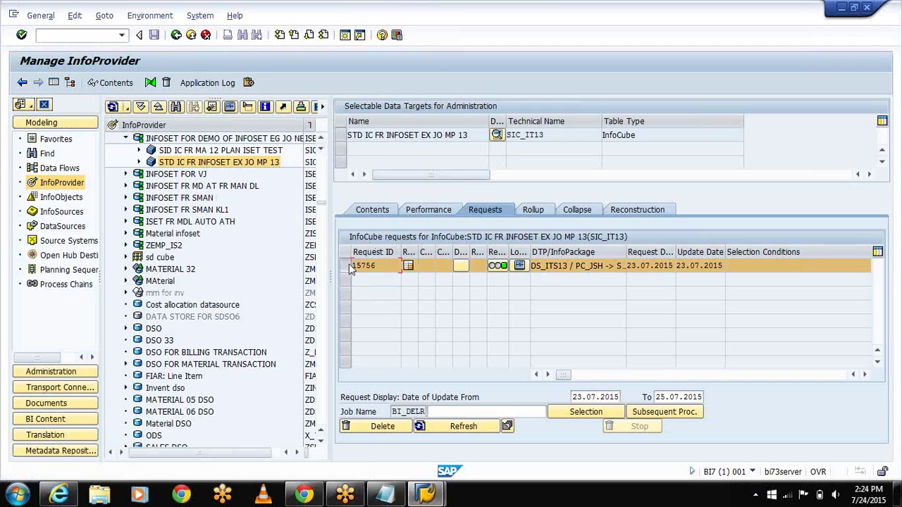
click(342, 135)
click(112, 83)
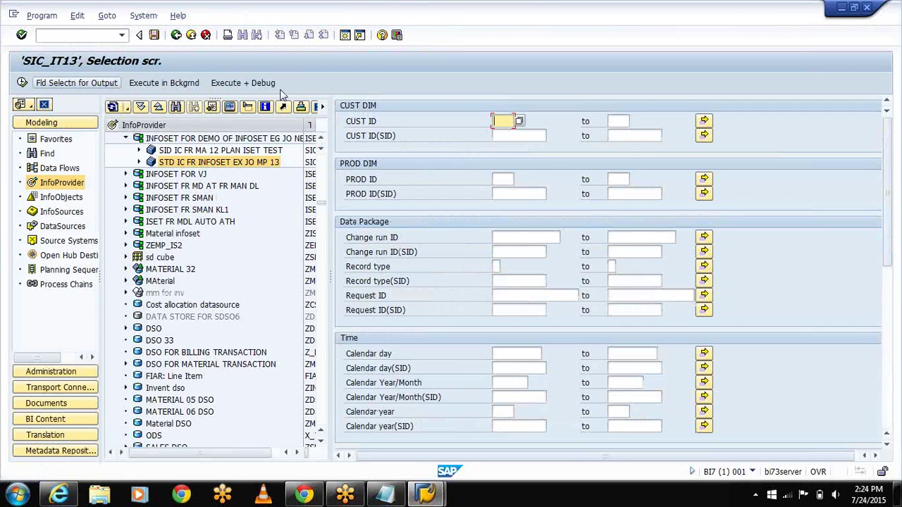
click(62, 83)
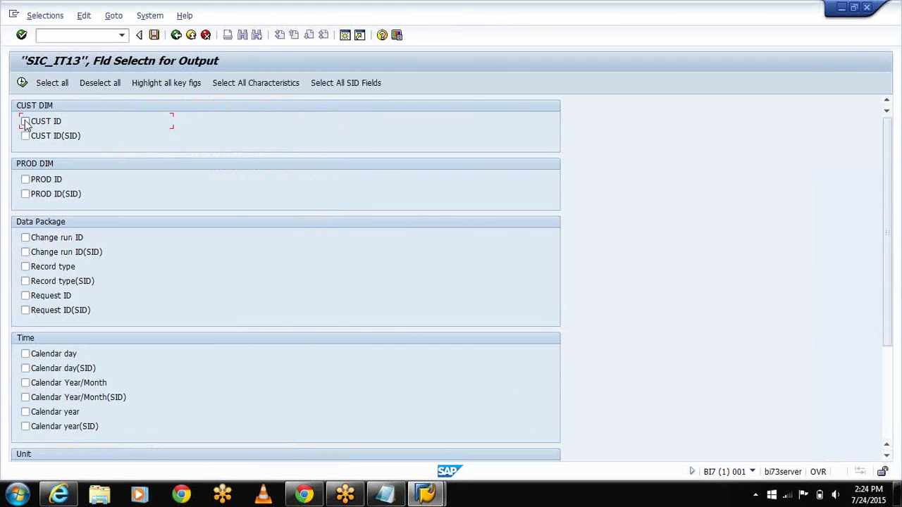
Step: Output CUST ID, PROD ID, Calendar day, Currency and Unit of measure, list the records, then return
click(24, 121)
click(25, 179)
click(24, 354)
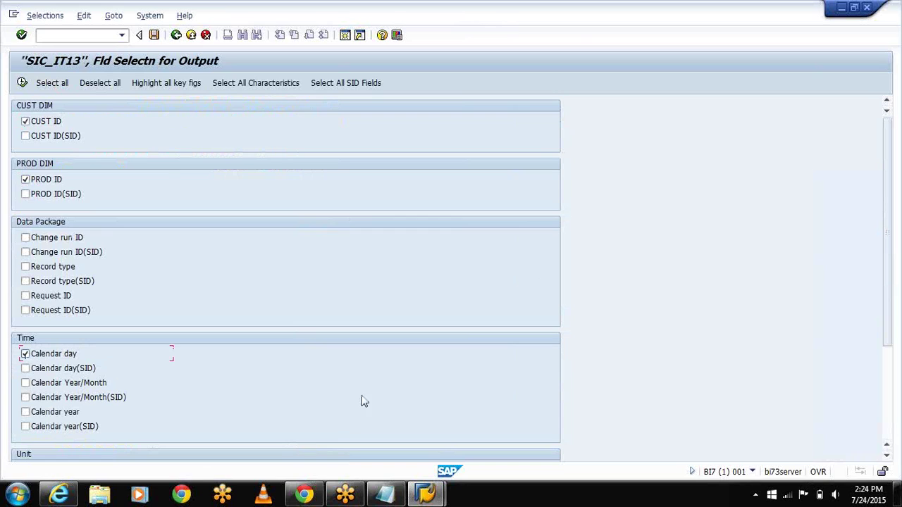
click(890, 401)
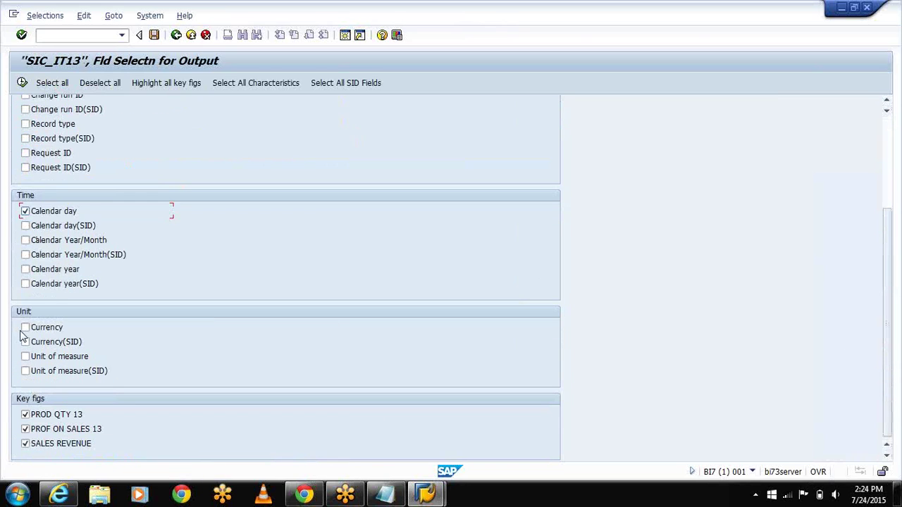
click(24, 327)
click(25, 357)
click(22, 84)
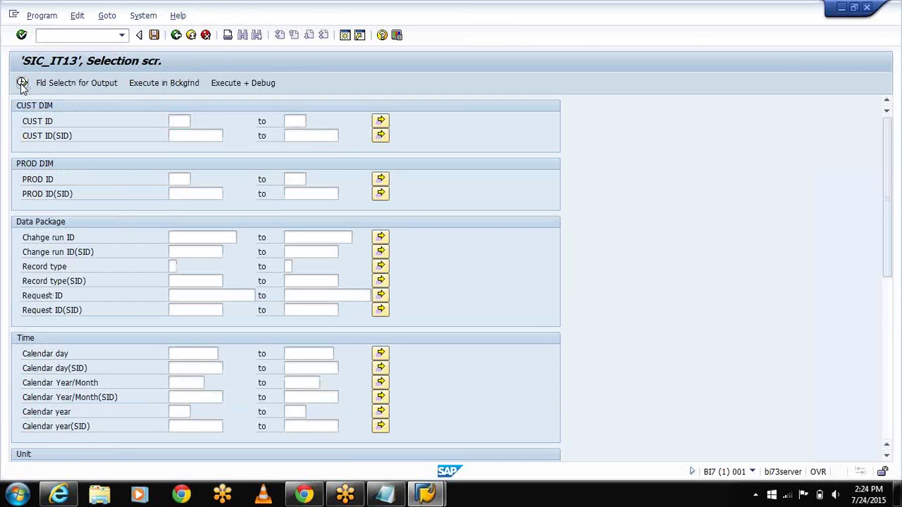
click(22, 85)
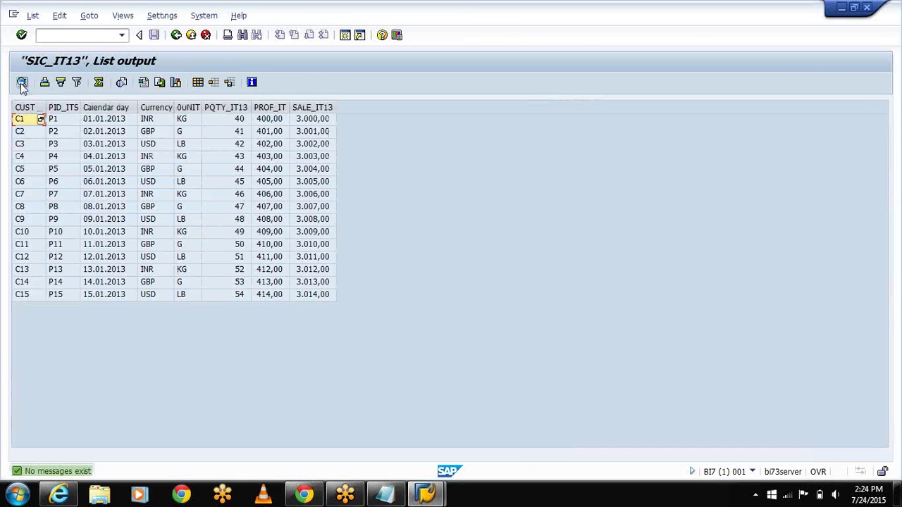
click(176, 35)
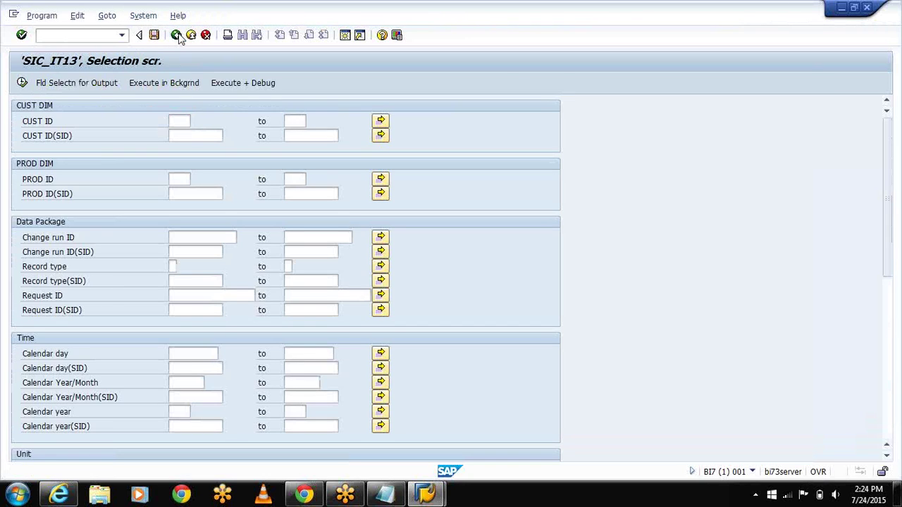
click(176, 35)
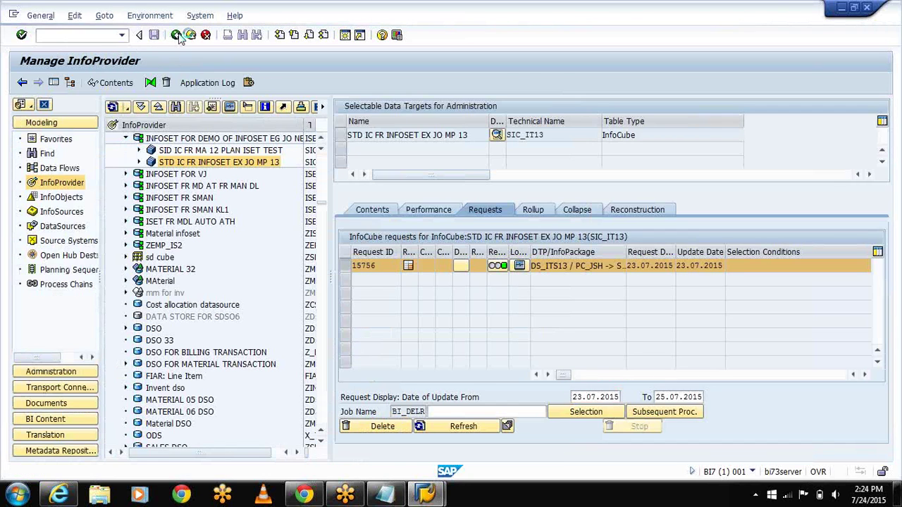
Step: Return to SAP Easy Access and launch BEx Analyzer with transaction RRMX
click(176, 35)
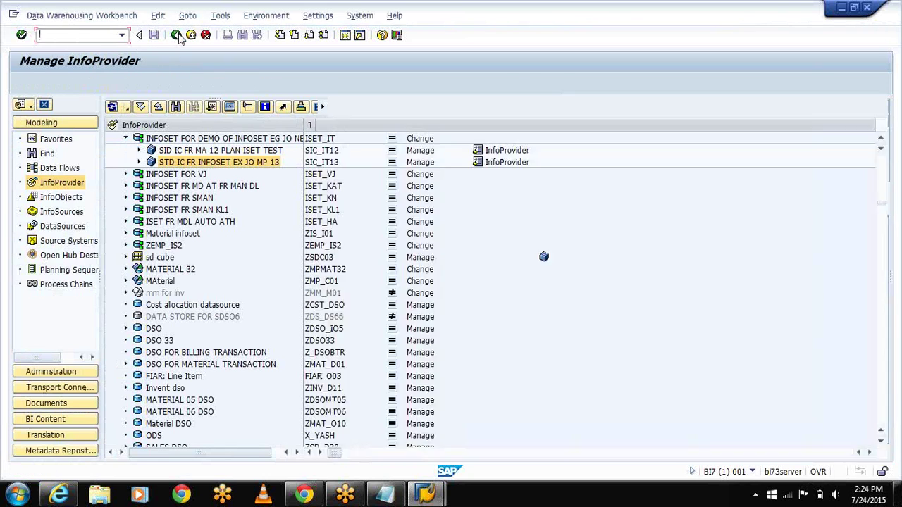
click(176, 36)
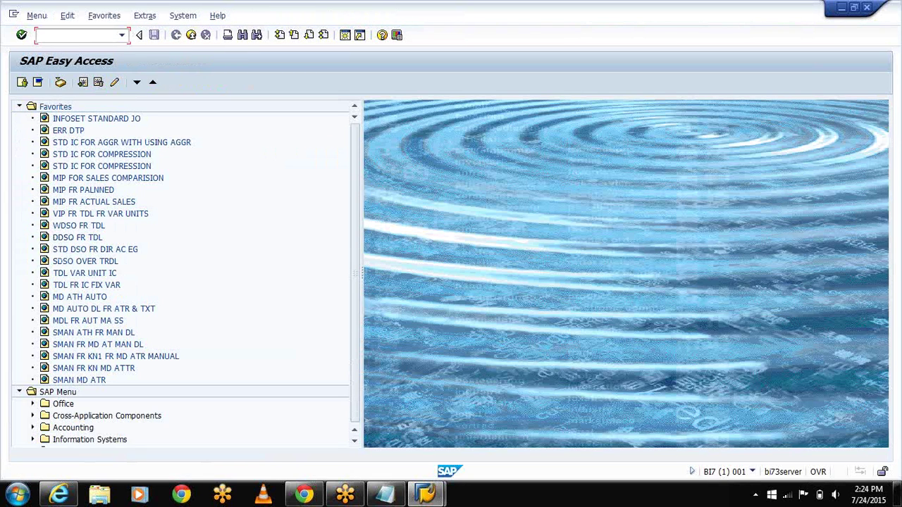
text(RRMX)
key(Return)
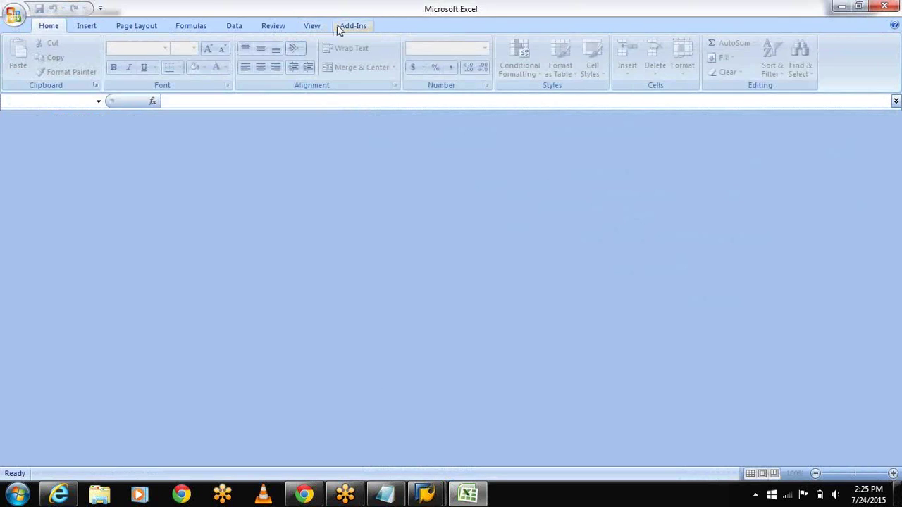
Step: Show the BEx Analyzer toolbar in Excel and bring up its Open choices
click(340, 28)
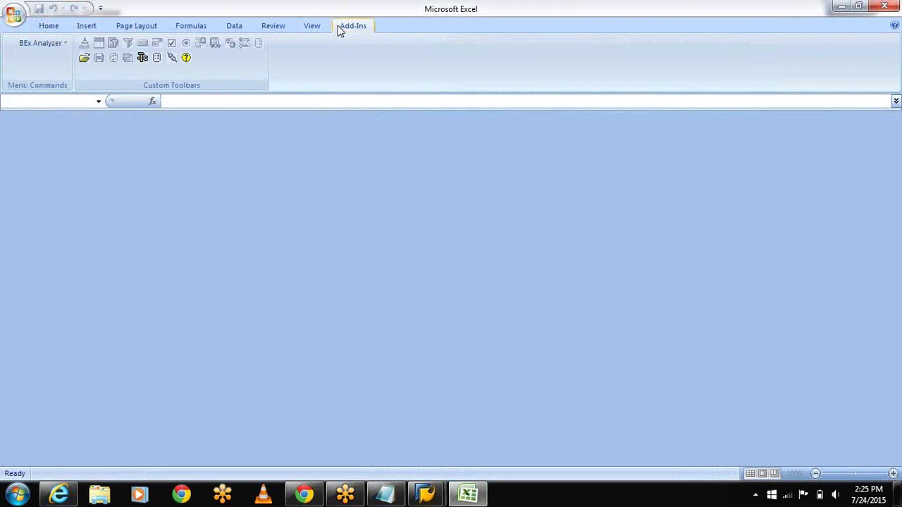
click(139, 62)
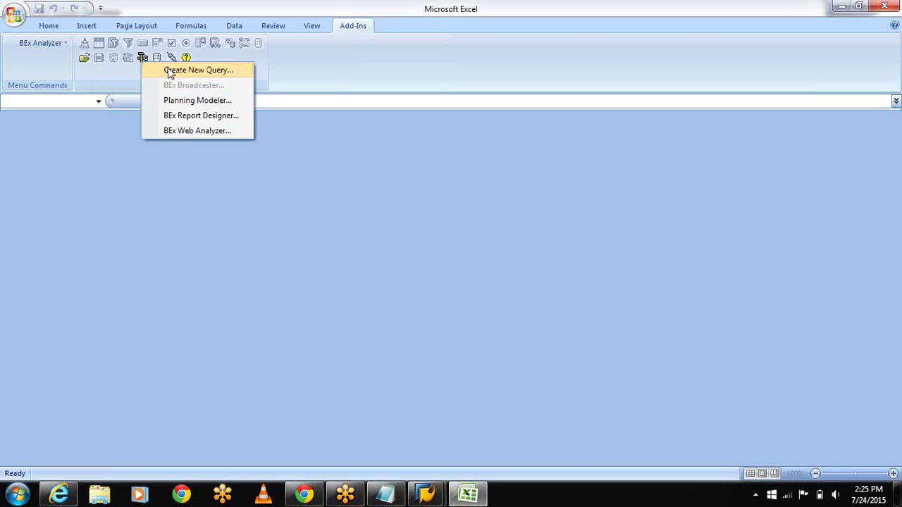
click(98, 74)
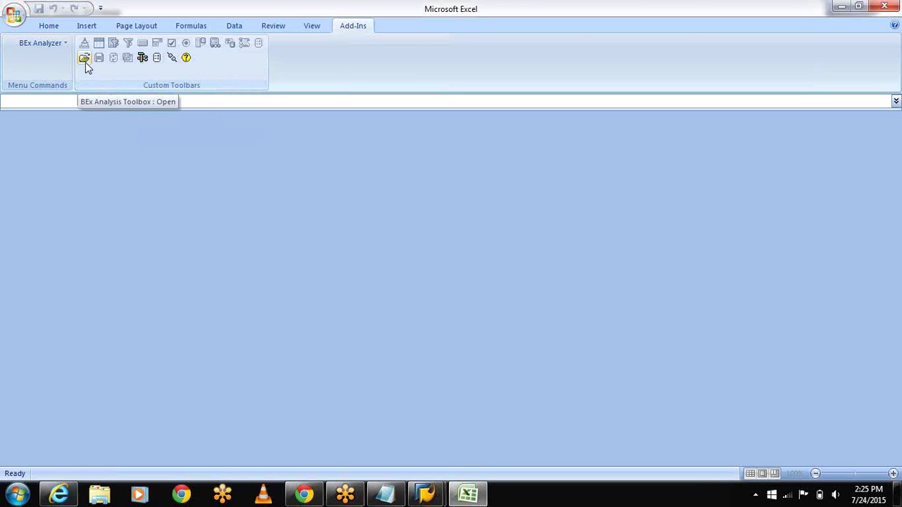
click(86, 62)
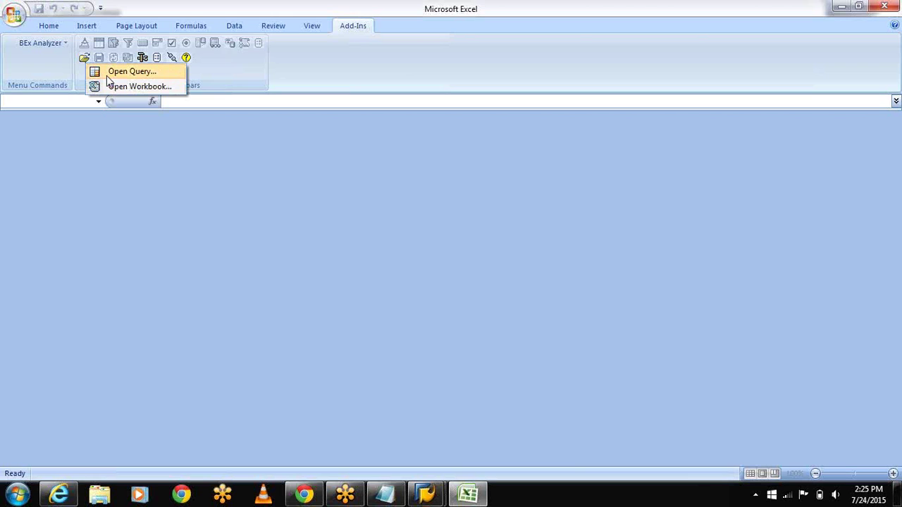
Step: Choose Open Query and log on to the BW system with the account password
click(127, 72)
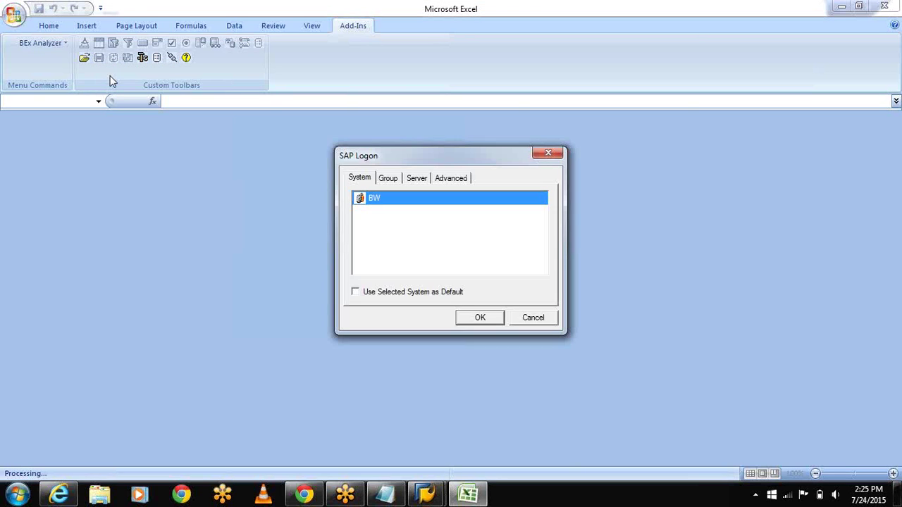
click(474, 323)
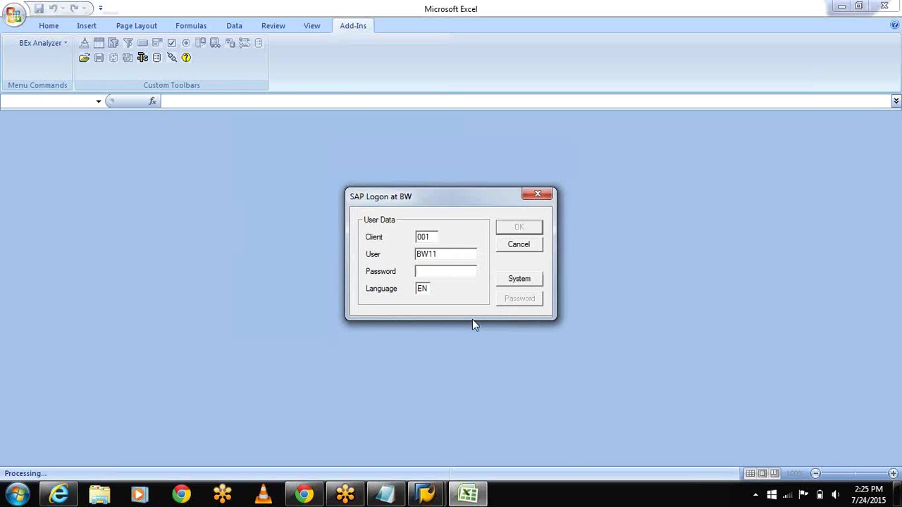
text(********)
key(Return)
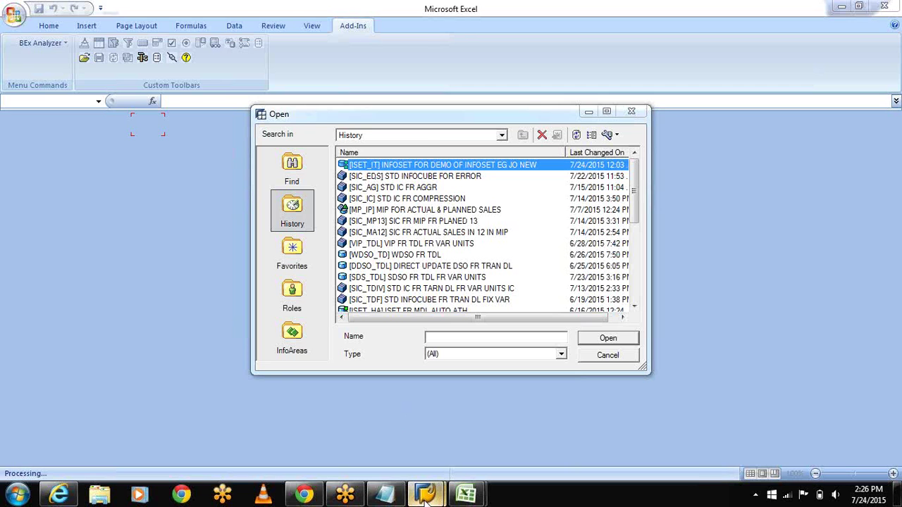
Step: Switch briefly to SAP Easy Access and minimise it to get back to the Open dialog's History list
mouse_move(427, 497)
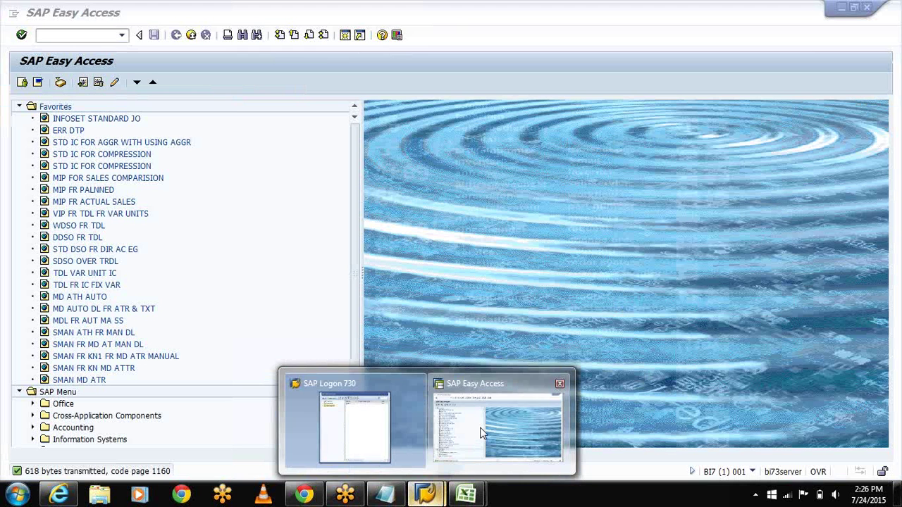
click(480, 427)
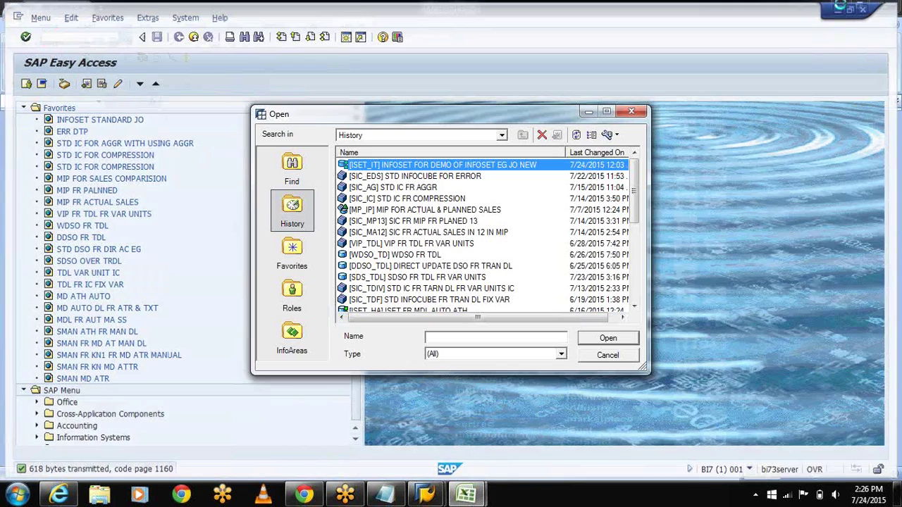
click(841, 7)
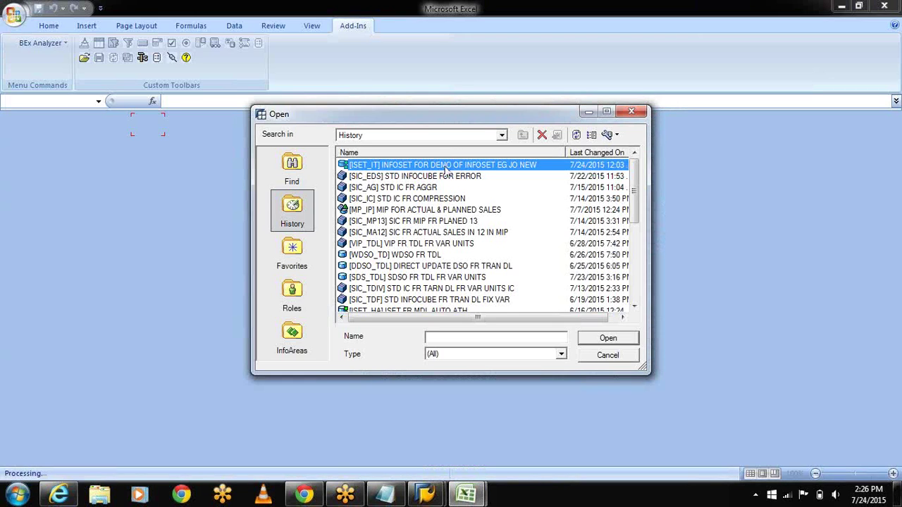
Step: Run the INFOSET FOR DEMO OF INFOSET EG JO NEW query and show its characteristics filter panel
click(606, 338)
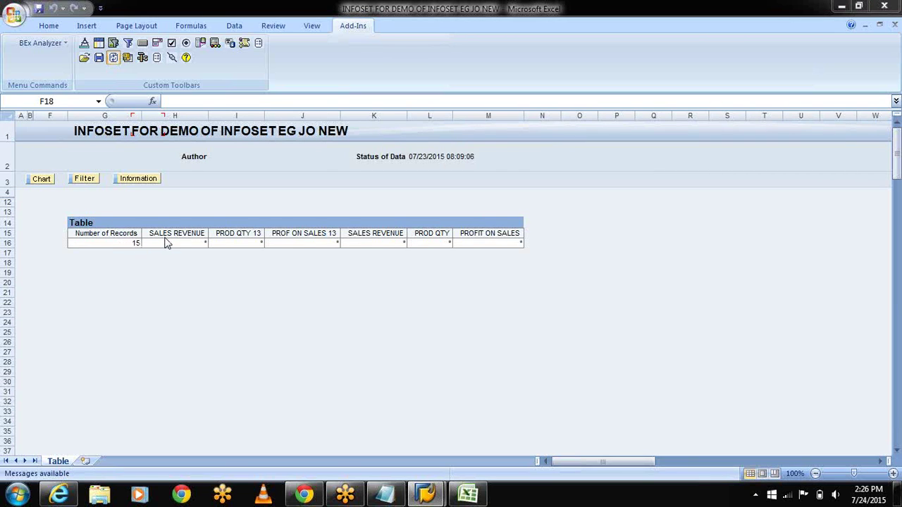
click(83, 179)
click(224, 243)
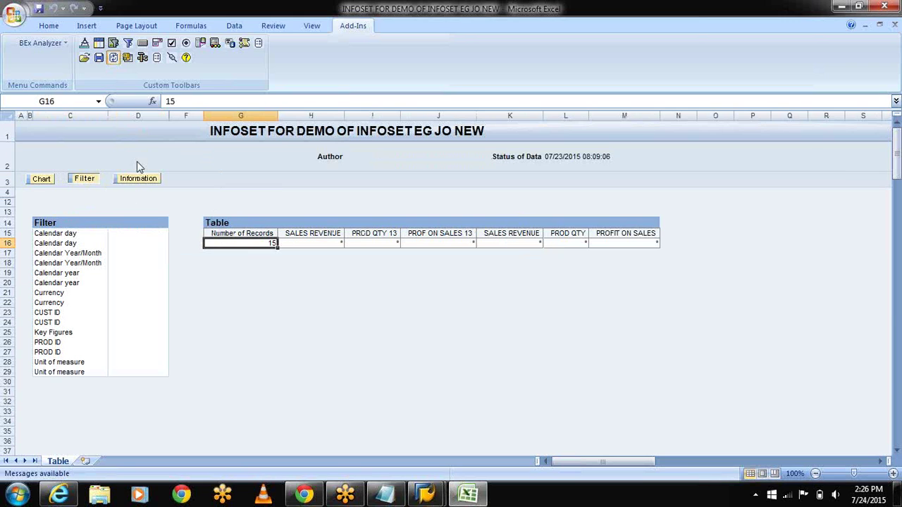
click(85, 59)
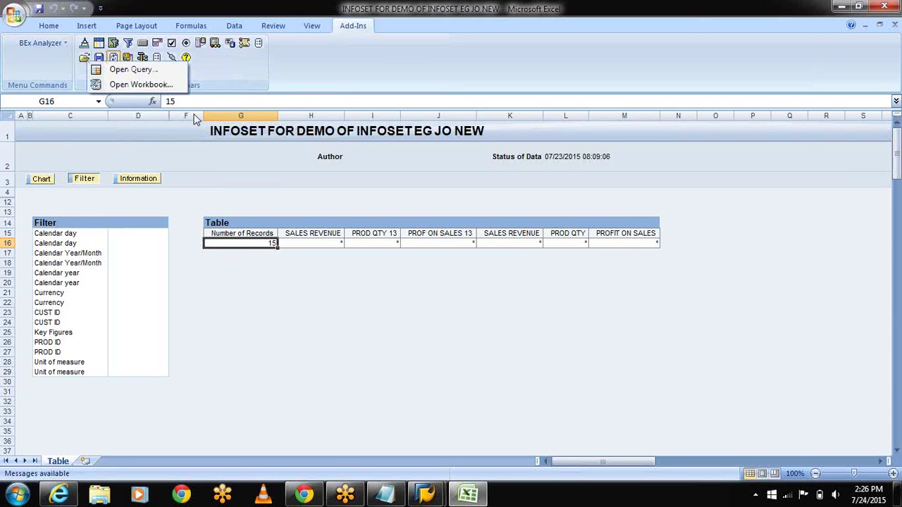
click(311, 243)
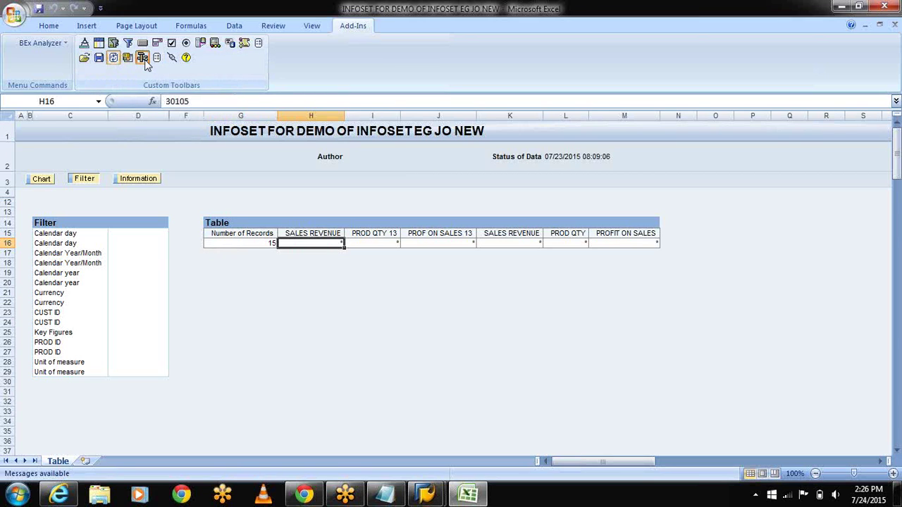
Step: Review the SALES REVENUE and PROD QTY 13 values, then create a new query from BEx Tools in Query Designer
click(144, 59)
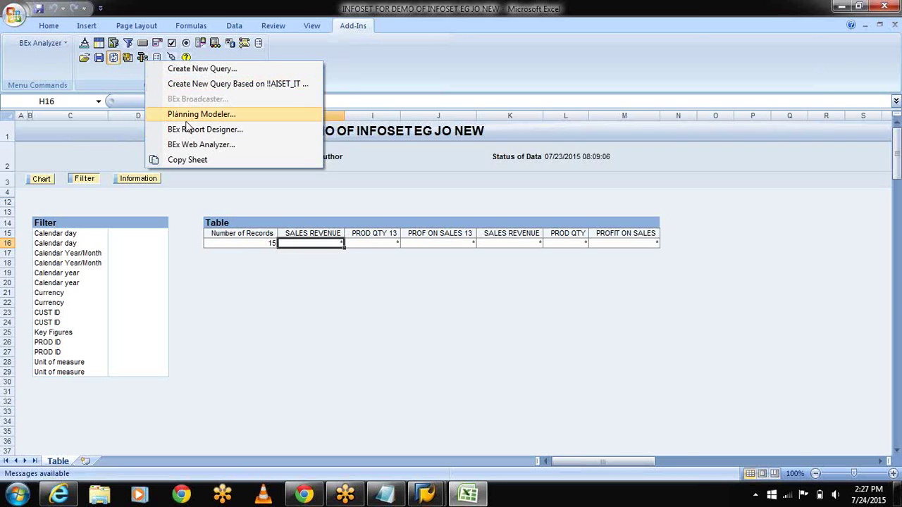
click(241, 236)
click(297, 241)
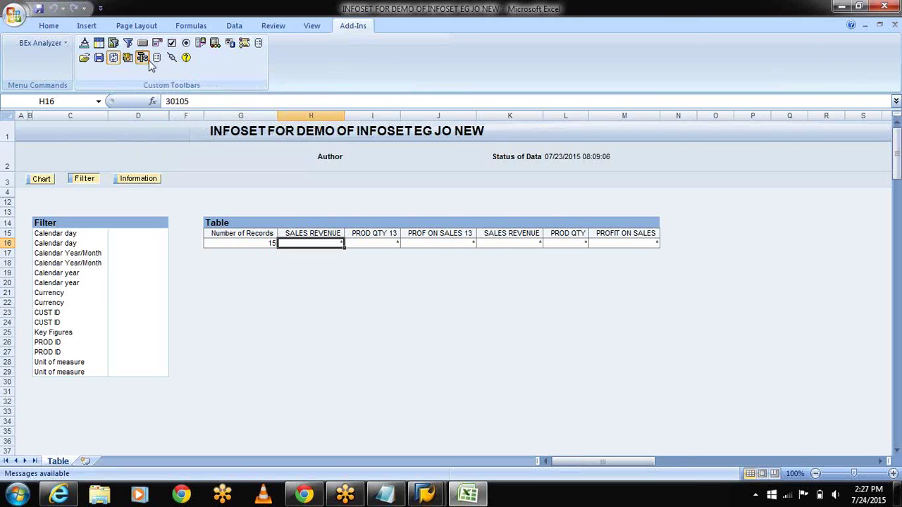
click(376, 241)
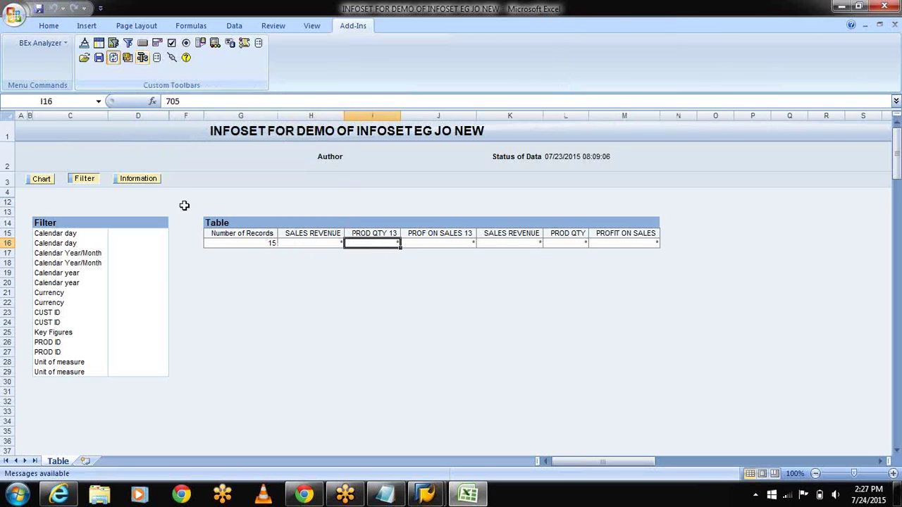
click(281, 243)
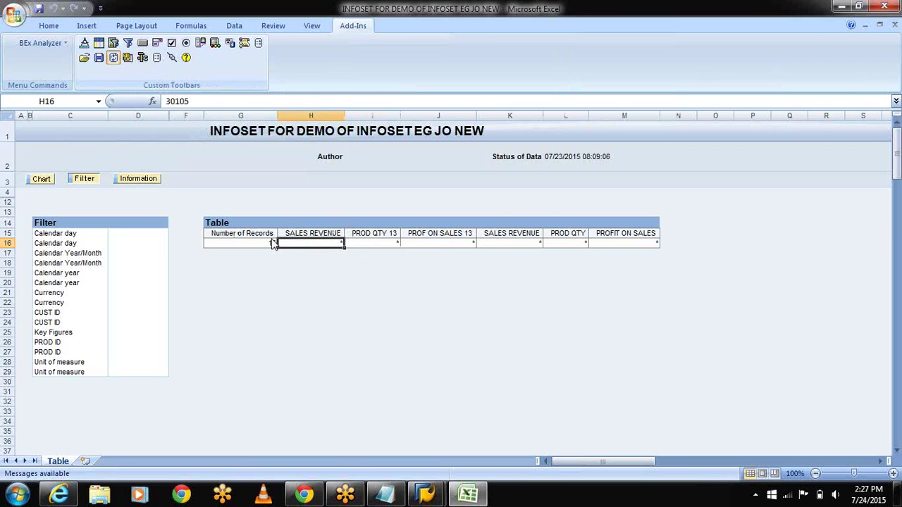
click(142, 57)
click(142, 57)
click(142, 57)
click(141, 57)
click(142, 57)
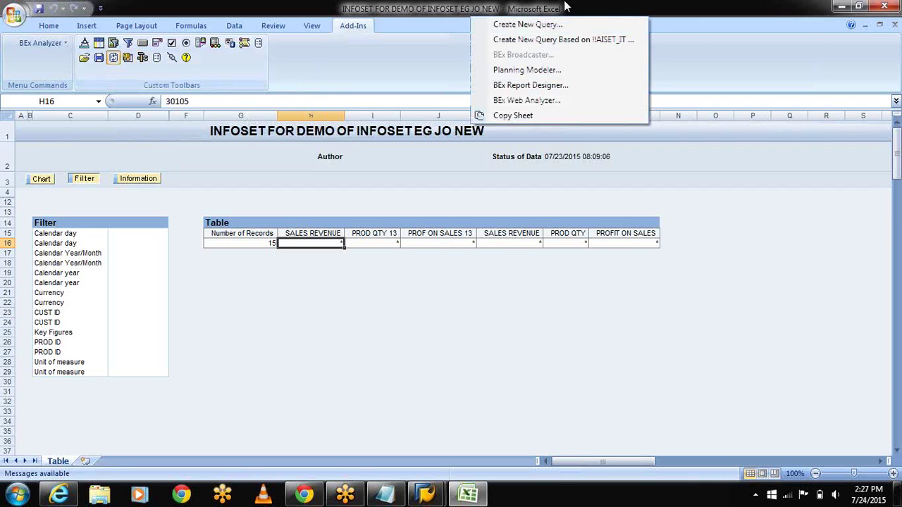
click(547, 20)
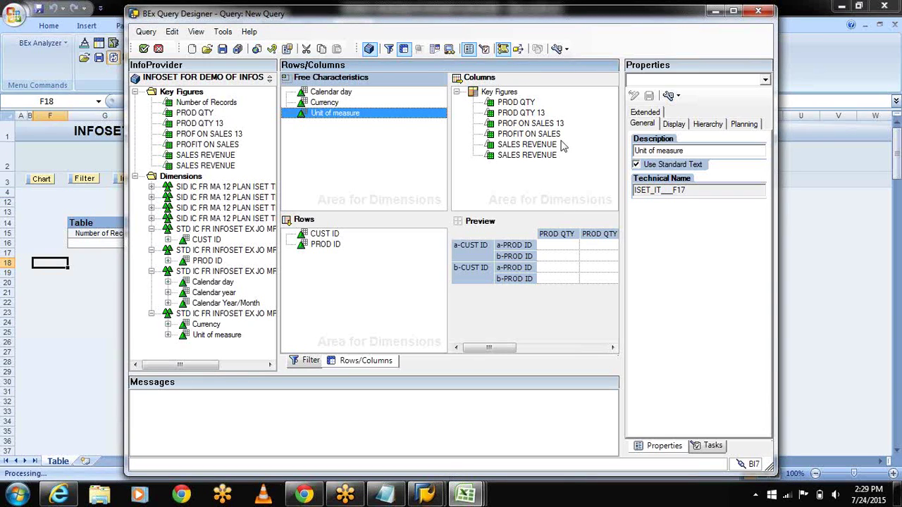
click(546, 146)
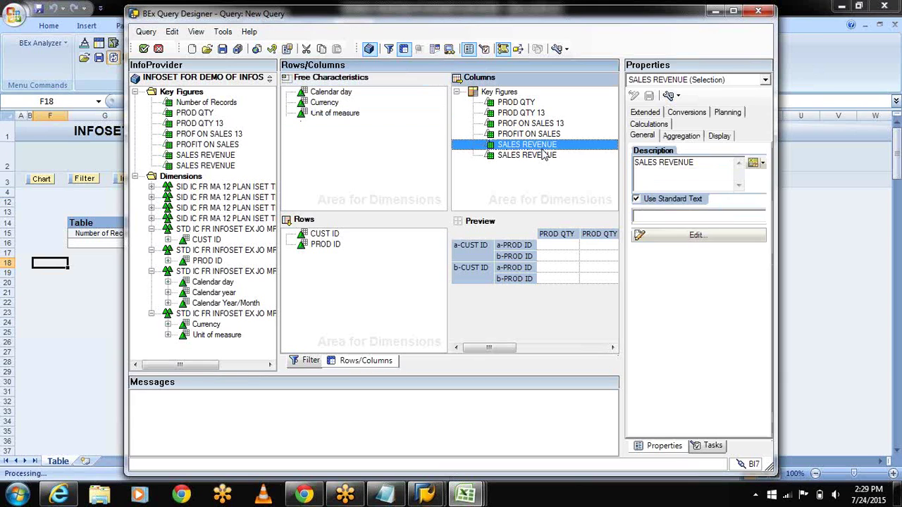
click(536, 155)
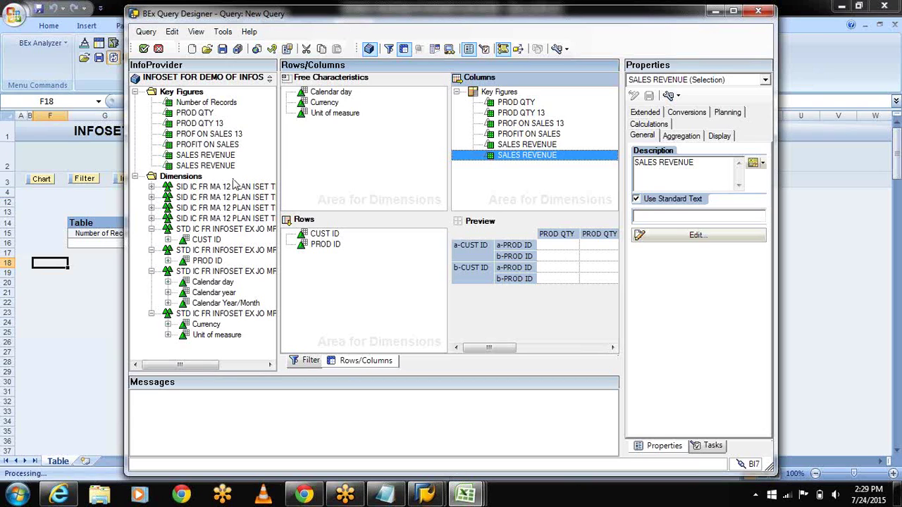
click(347, 127)
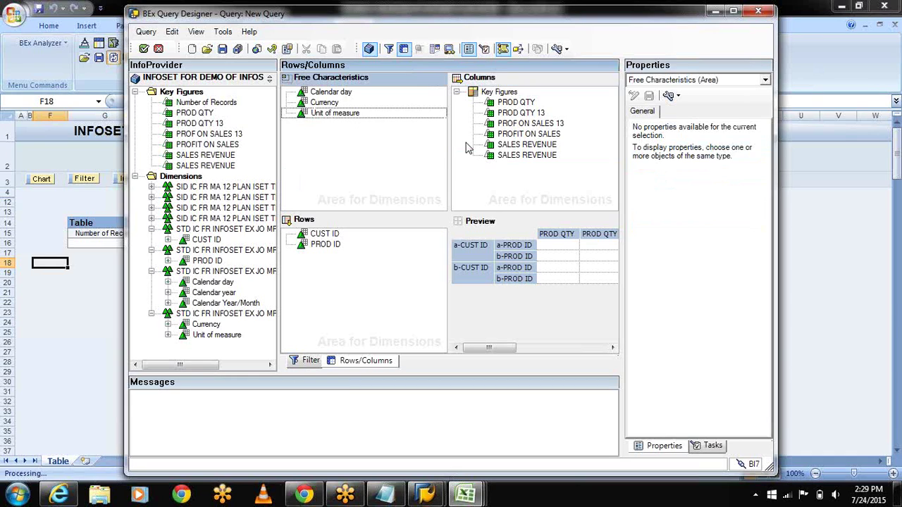
click(318, 234)
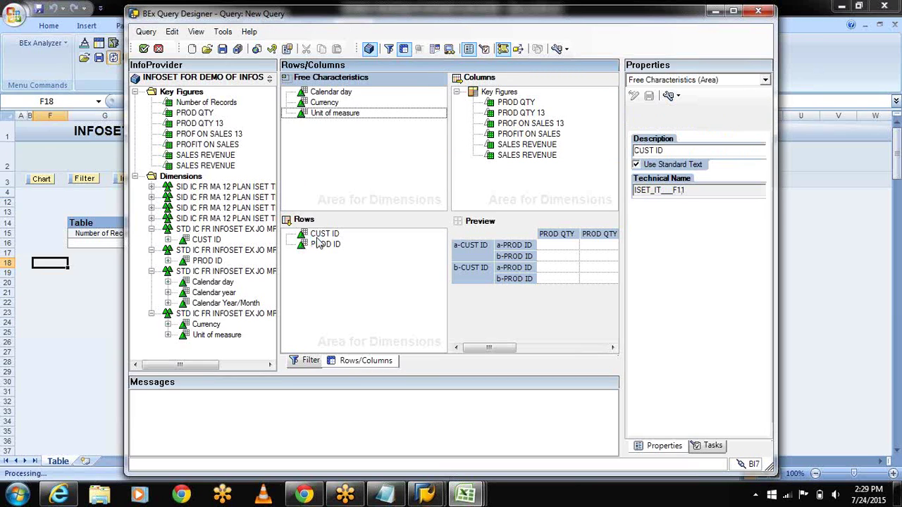
click(360, 166)
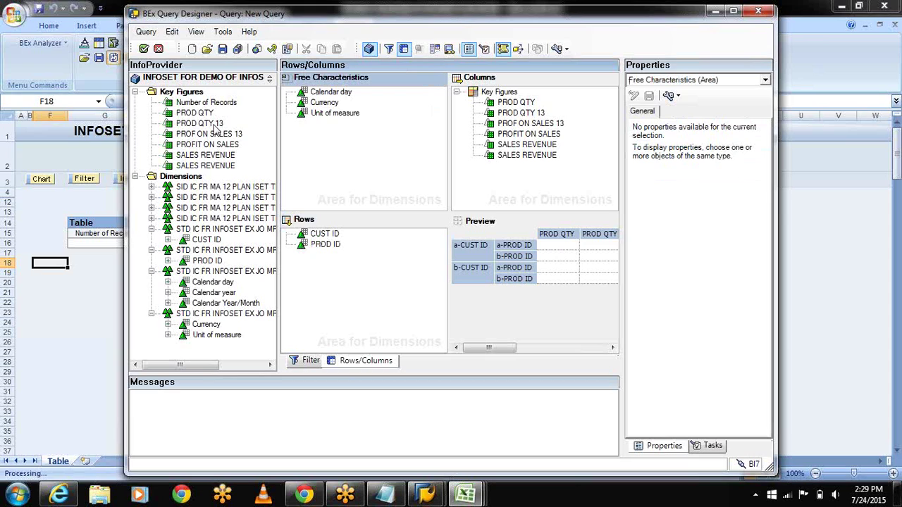
click(181, 94)
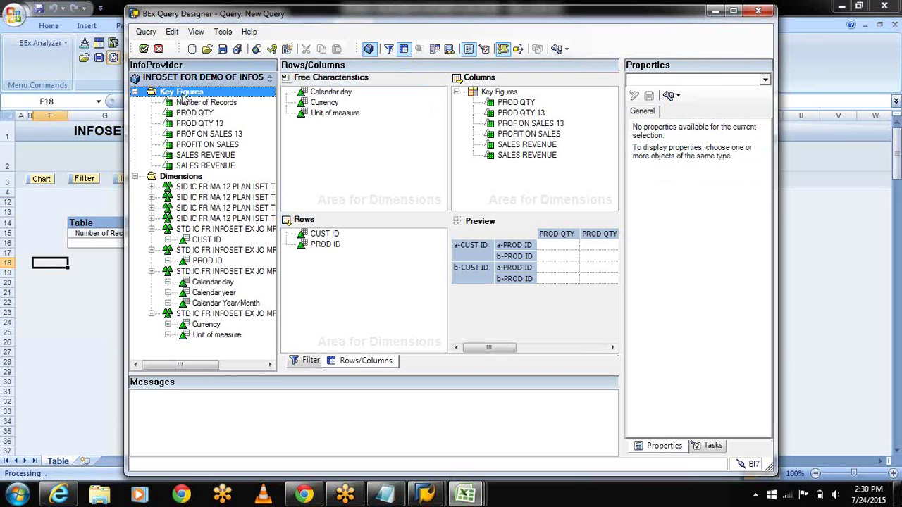
Step: Create a new calculated key figure described DIFFERENCE IN SALES
right_click(182, 97)
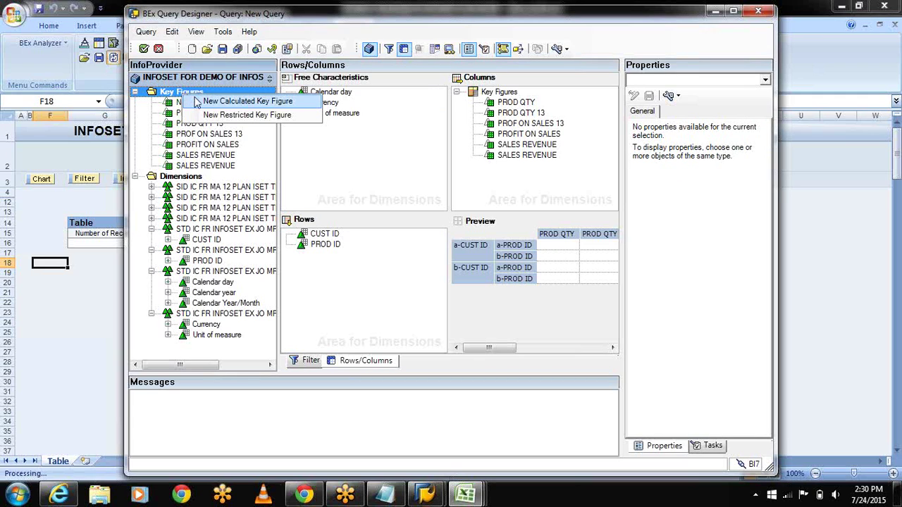
click(198, 103)
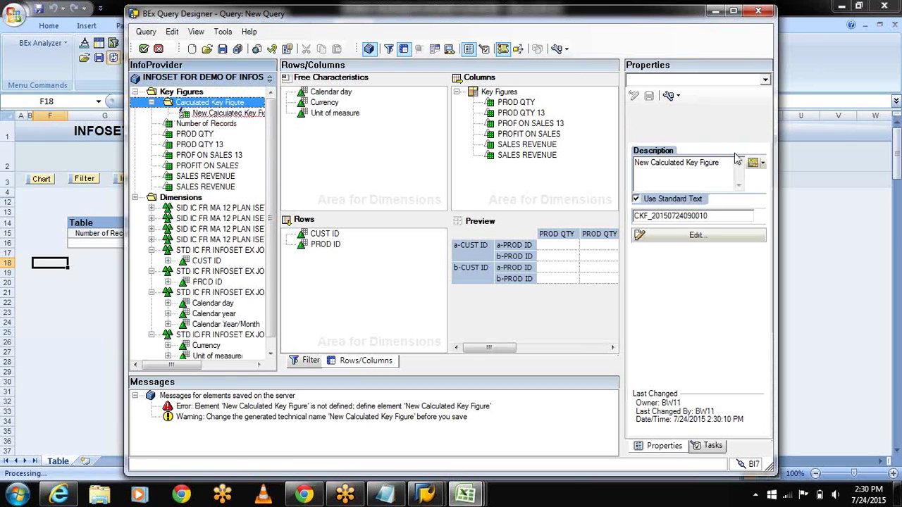
click(729, 163)
key(BackSpace)
key(BackSpace)
key(BackSpace)
key(BackSpace)
key(BackSpace)
key(BackSpace)
key(BackSpace)
key(BackSpace)
key(BackSpace)
key(BackSpace)
key(BackSpace)
key(BackSpace)
key(BackSpace)
key(BackSpace)
key(BackSpace)
key(BackSpace)
key(BackSpace)
key(BackSpace)
key(BackSpace)
key(BackSpace)
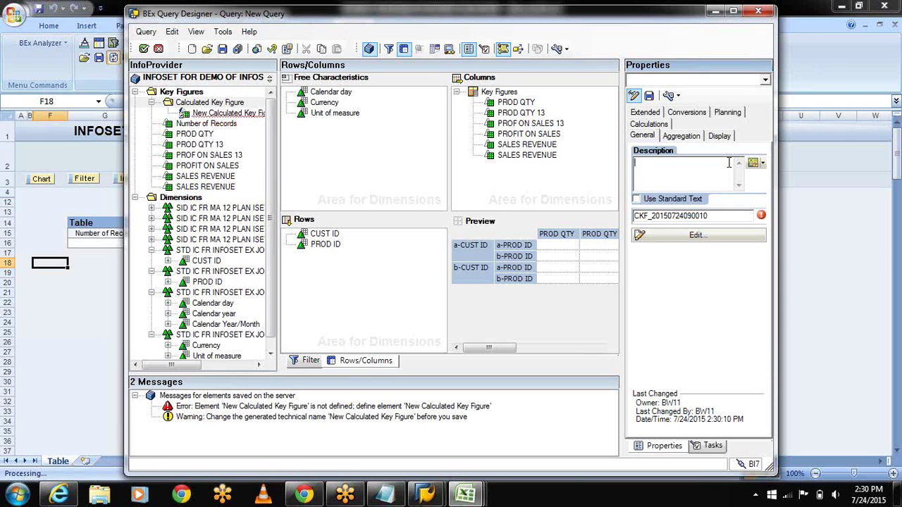
text(DIFFERENCE IN SALE)
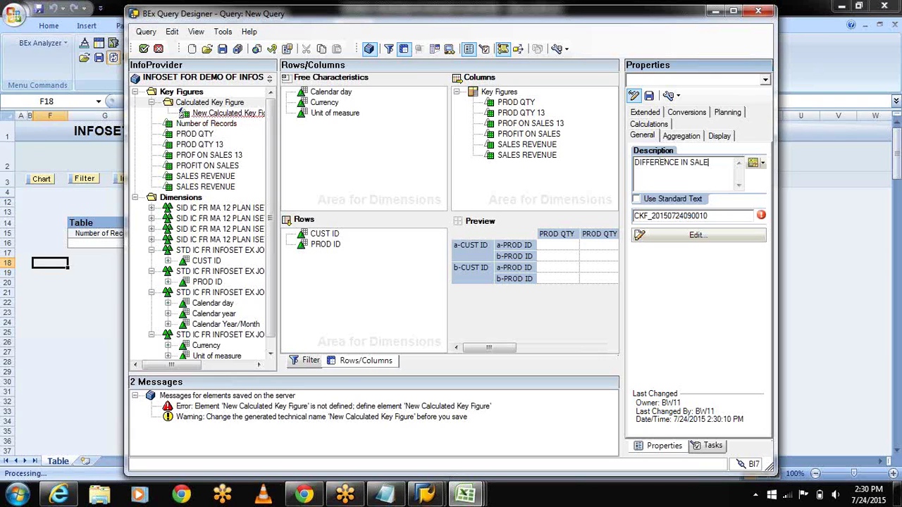
text(S)
Step: Set its technical name to CKF_SL and bring up the formula editor
click(715, 216)
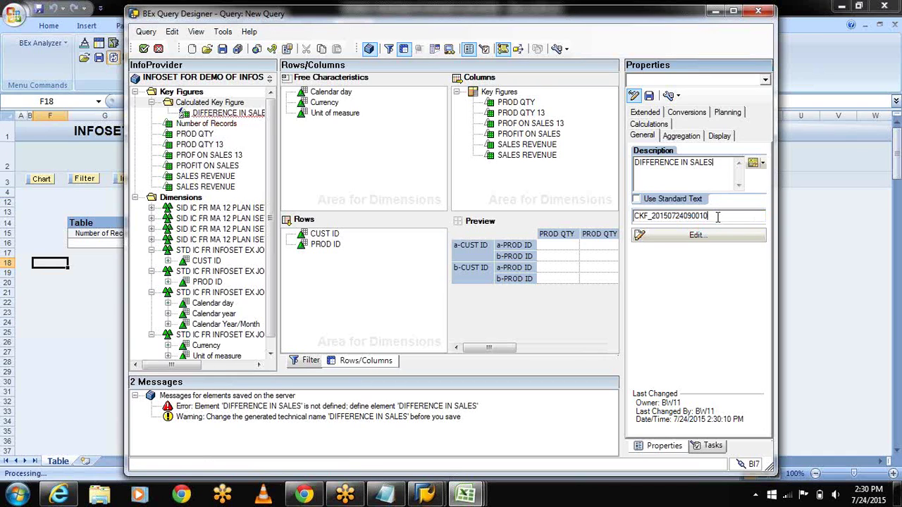
key(BackSpace)
key(BackSpace)
key(BackSpace)
key(BackSpace)
key(BackSpace)
key(BackSpace)
key(BackSpace)
key(BackSpace)
key(BackSpace)
key(BackSpace)
key(BackSpace)
key(BackSpace)
key(BackSpace)
key(BackSpace)
text(SL)
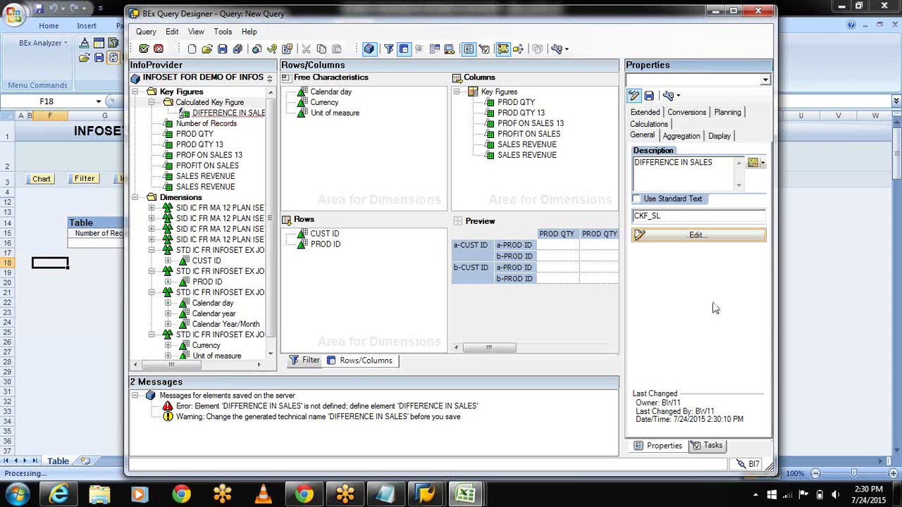
click(694, 237)
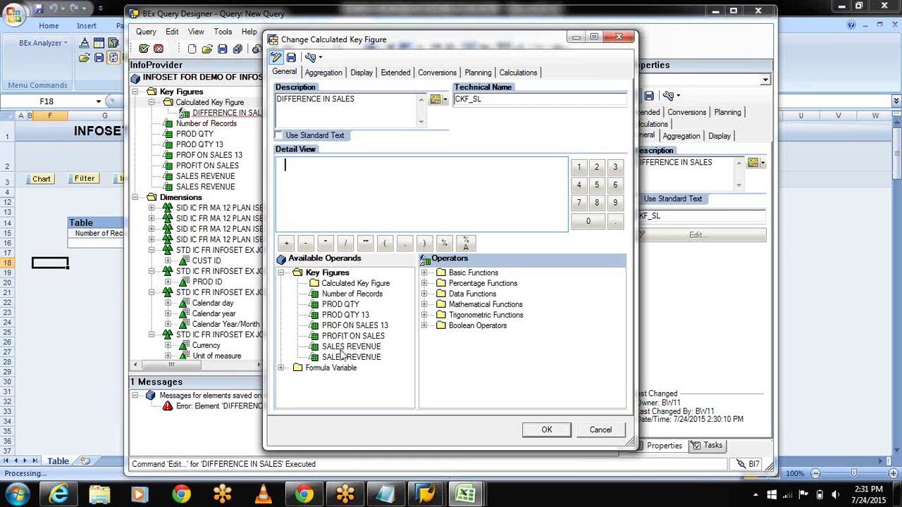
Step: Build the formula SALES REVENUE - SALES REVENUE from the two sales revenue key figures
double_click(341, 354)
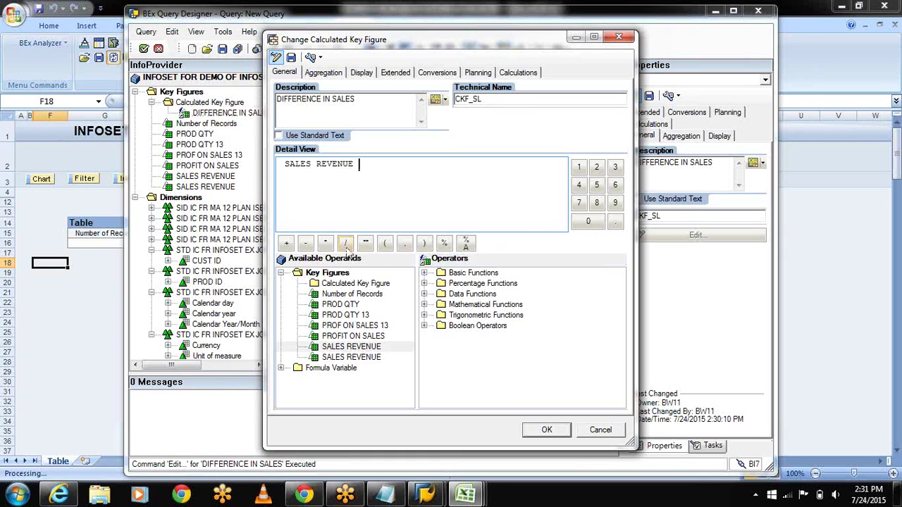
click(305, 244)
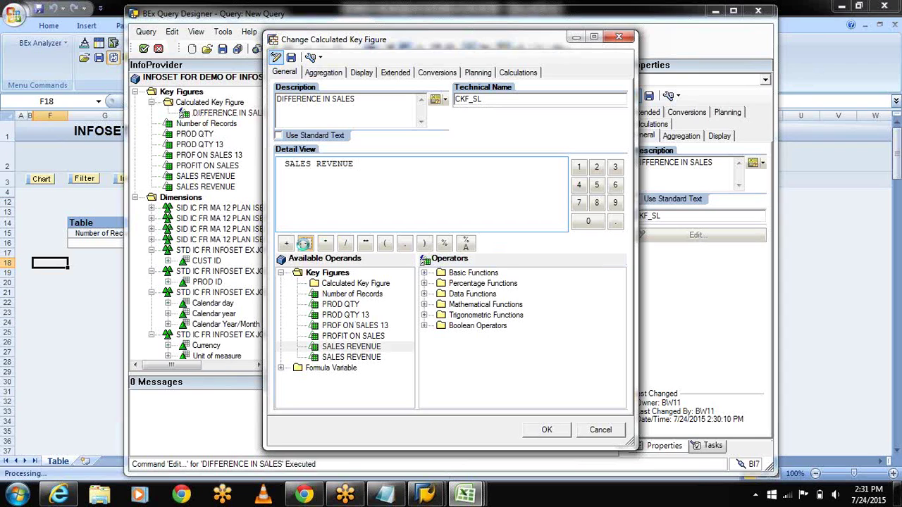
click(351, 357)
double_click(351, 357)
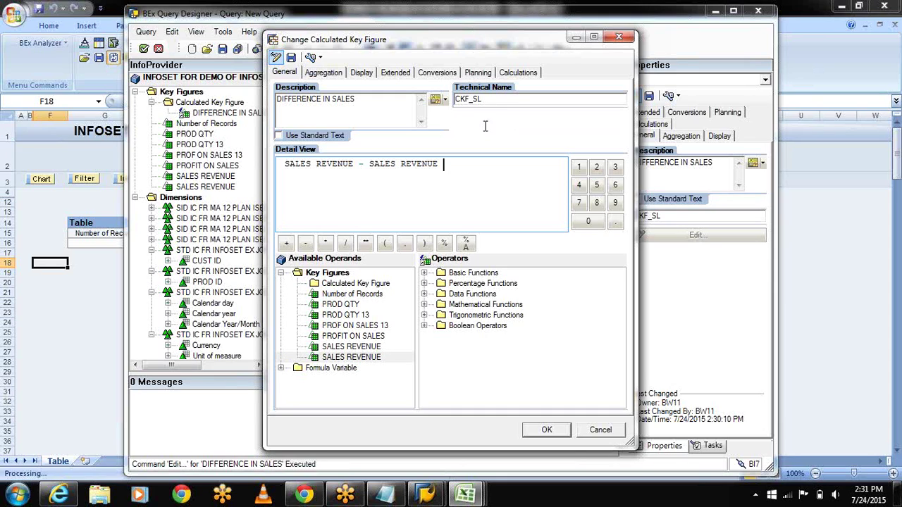
Step: Give DIFFERENCE IN SALES 0.00 decimal places and a scaling factor of 100 on the Display tab
click(362, 73)
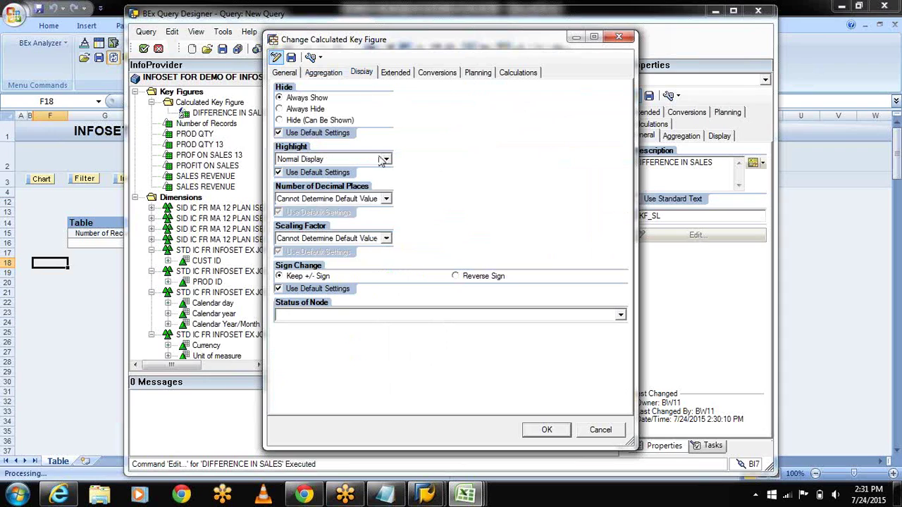
click(387, 200)
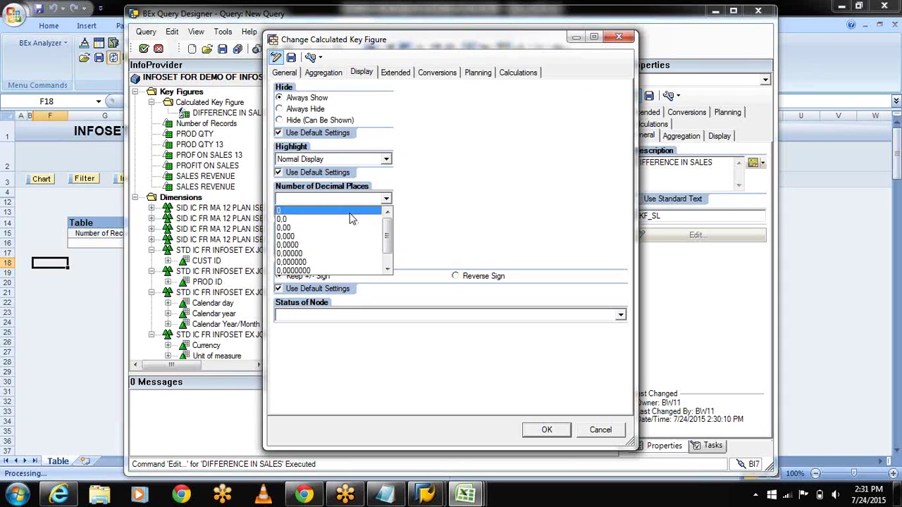
click(345, 229)
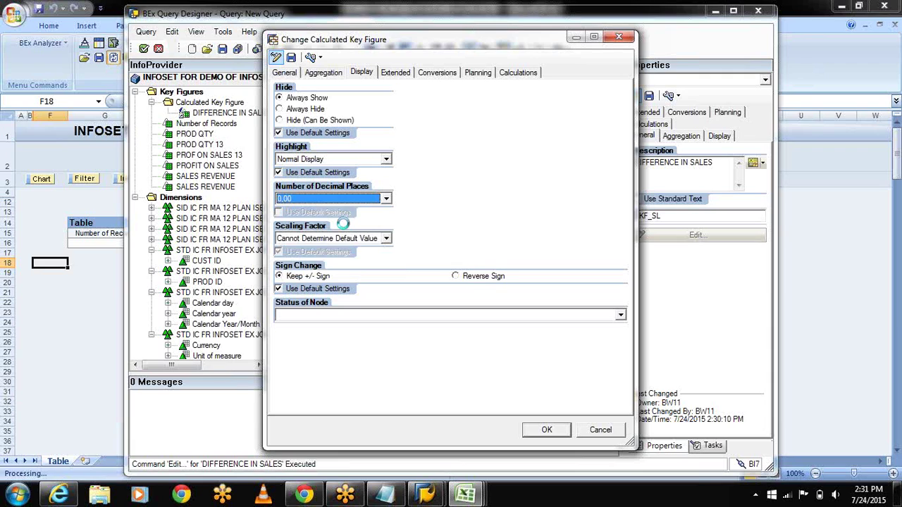
click(386, 238)
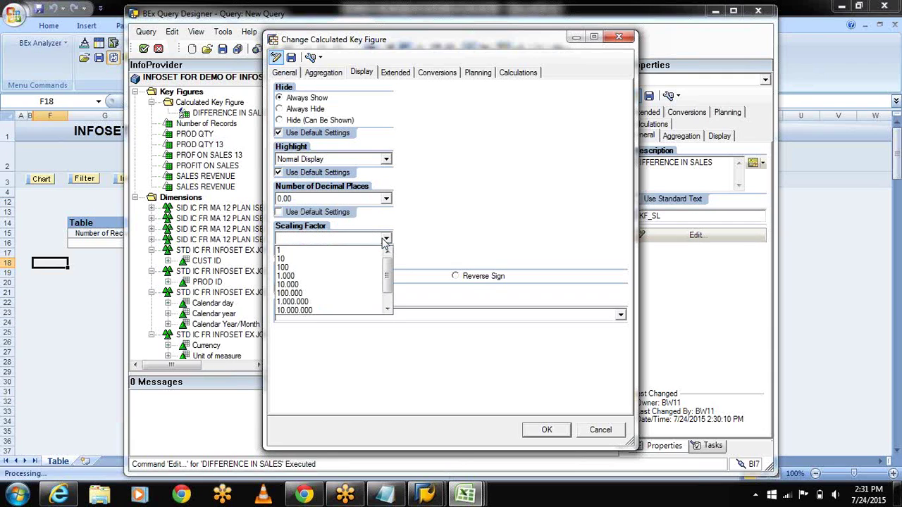
click(343, 269)
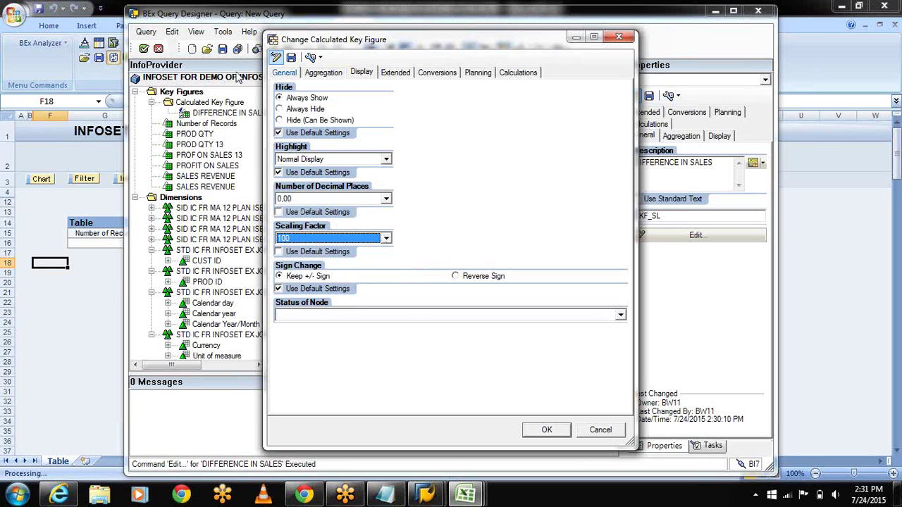
click(279, 74)
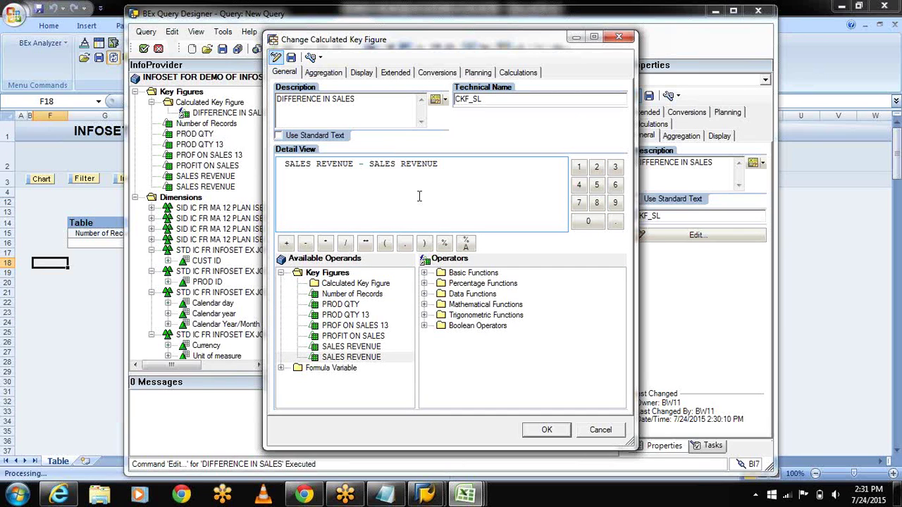
Step: Confirm the calculated key figure, then enable By OLE DB for OLAP in the query's Extended properties
click(535, 431)
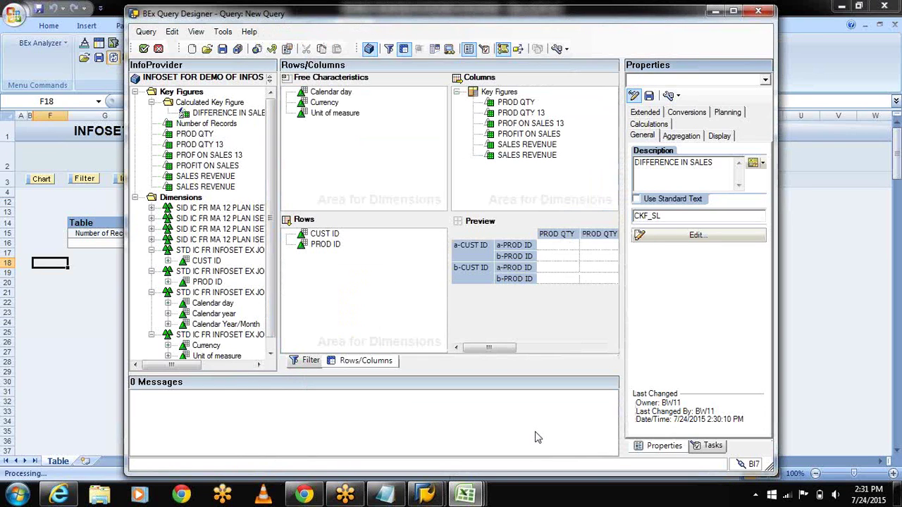
click(287, 50)
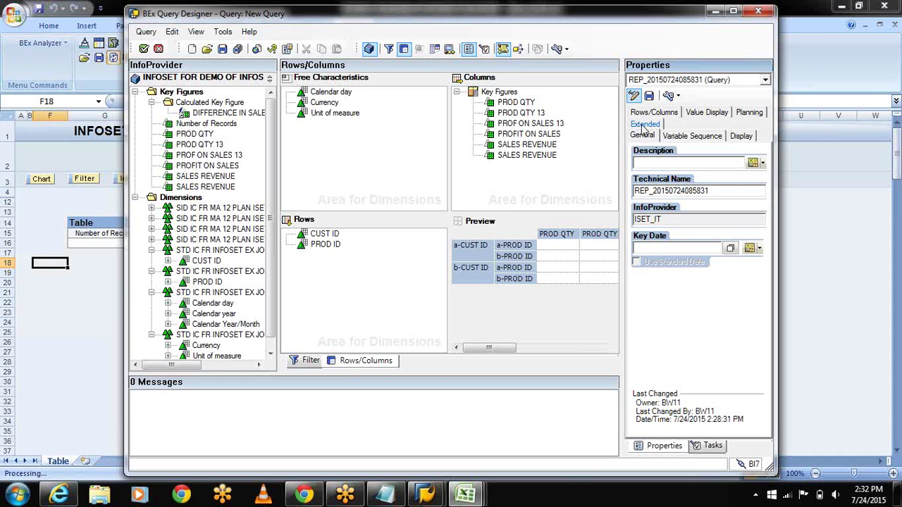
click(642, 127)
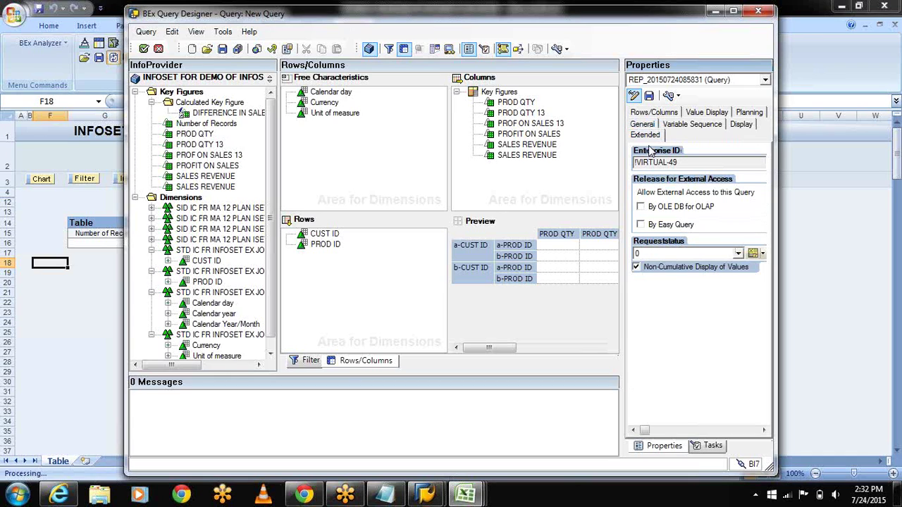
click(640, 208)
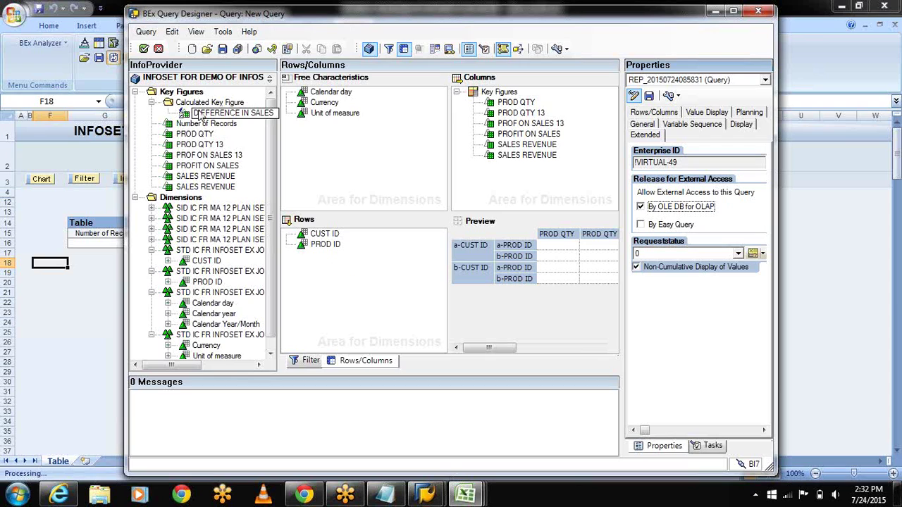
Step: Drag DIFFERENCE IN SALES between the two SALES REVENUE columns and run Check Query
click(201, 114)
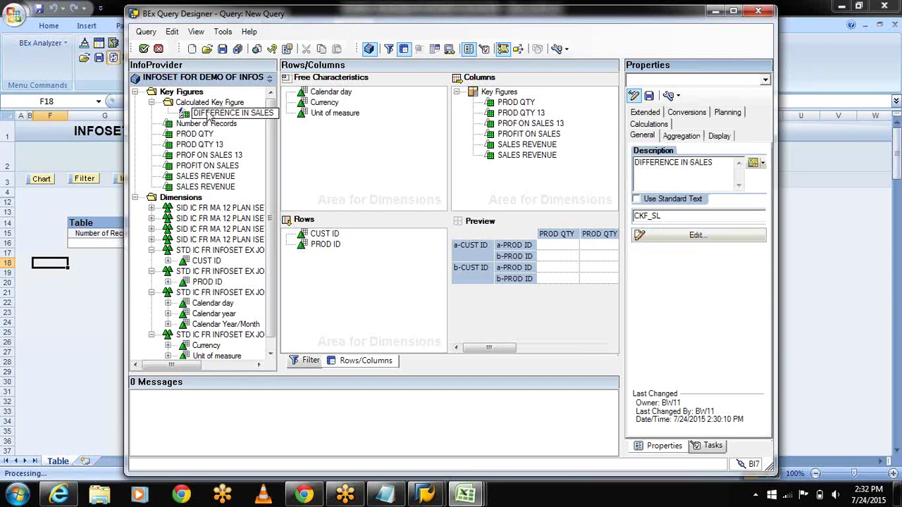
drag(206, 114, 525, 155)
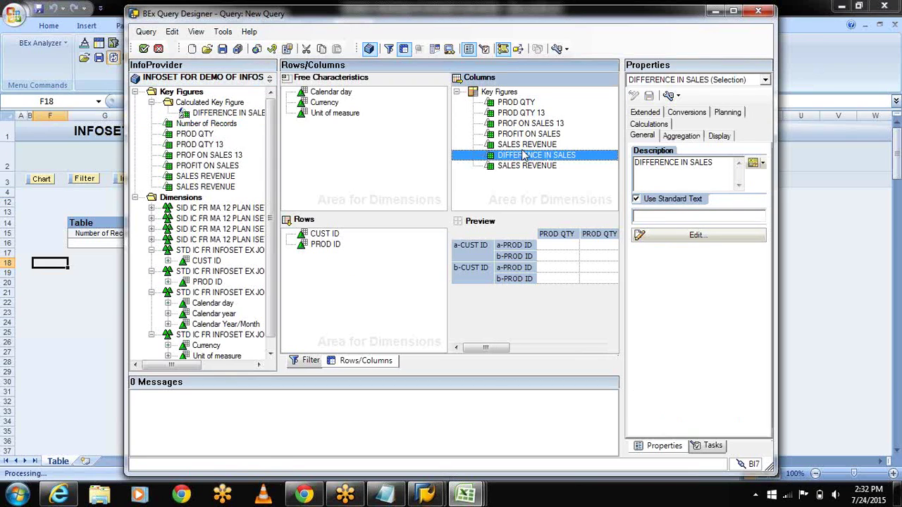
click(272, 50)
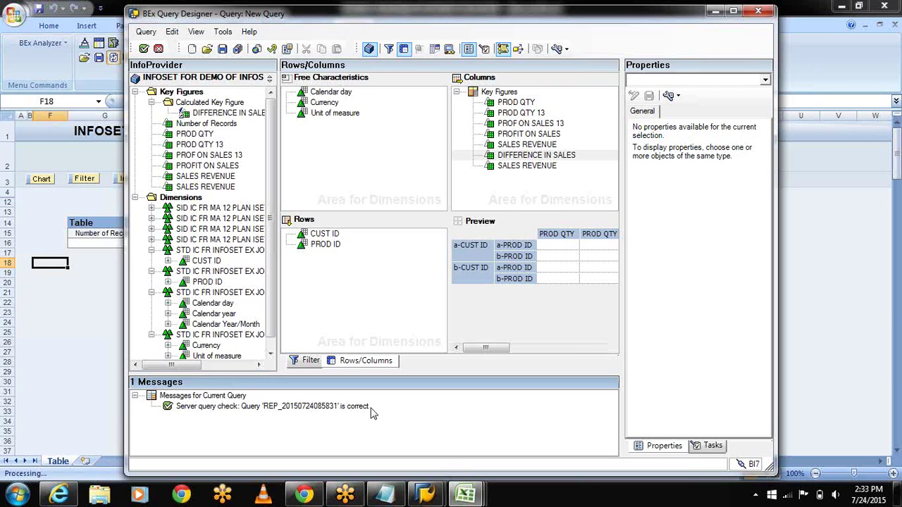
Step: Replace the default names with description 'INFO STD FOR CKF' and technical name 'ISET_IT_CKF', then save
click(222, 50)
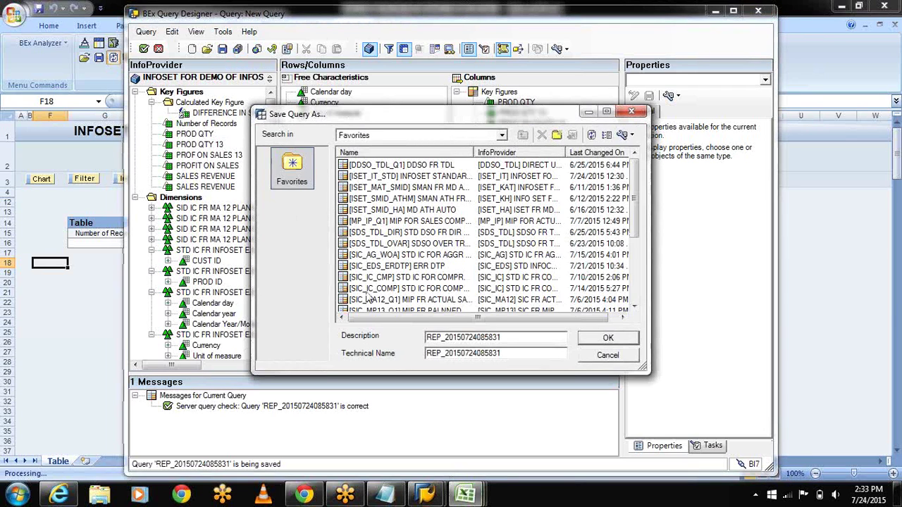
drag(502, 337, 481, 337)
drag(420, 327, 388, 331)
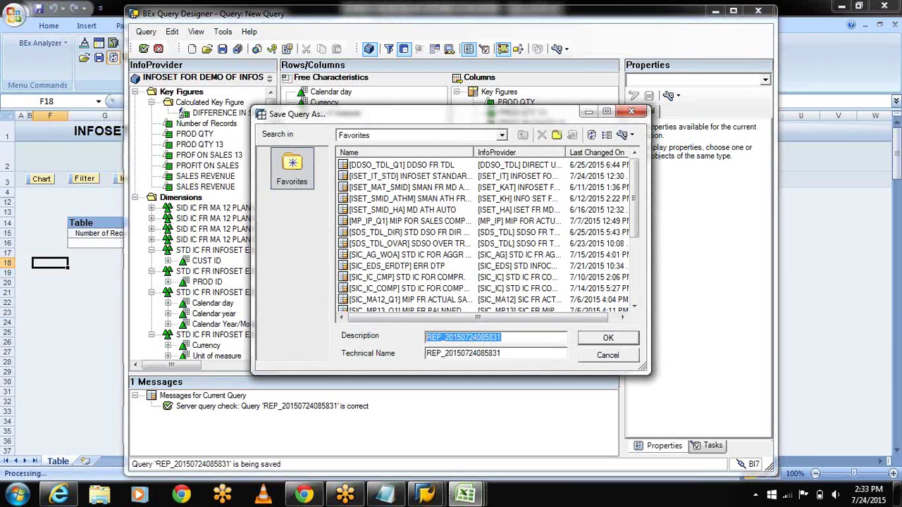
key(BackSpace)
text(IN)
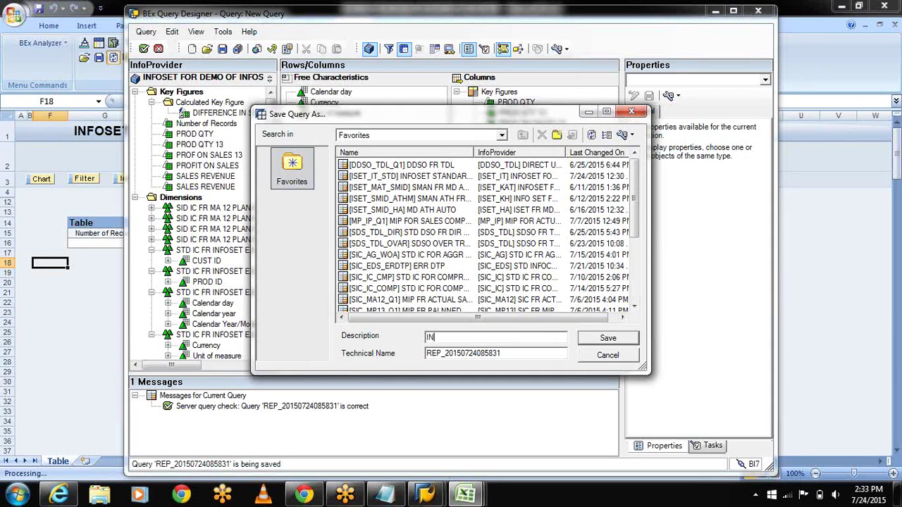
text(FO STD FOR CKF)
drag(513, 350, 424, 353)
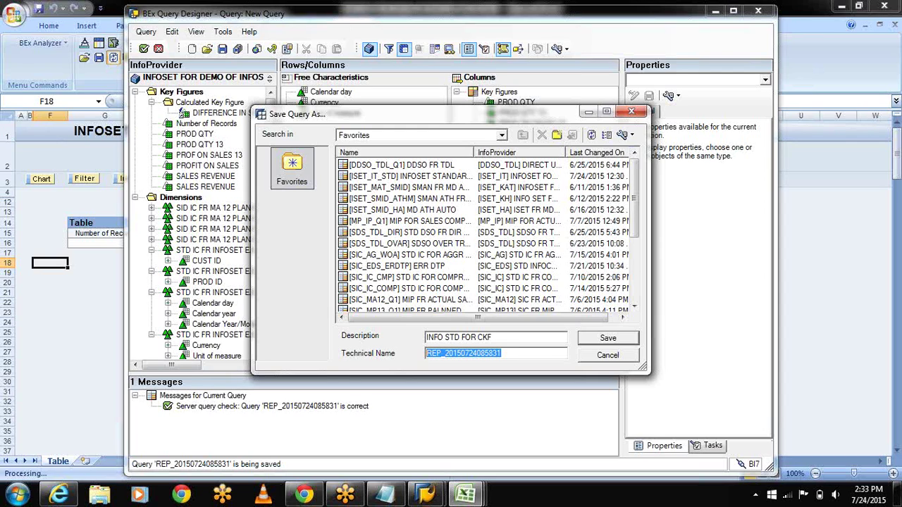
text(ISET_)
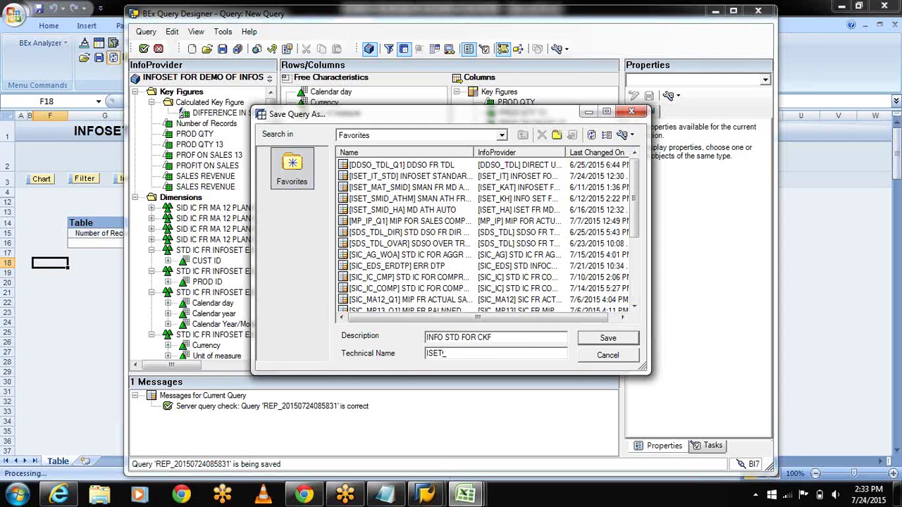
text(IT_CKF)
click(606, 337)
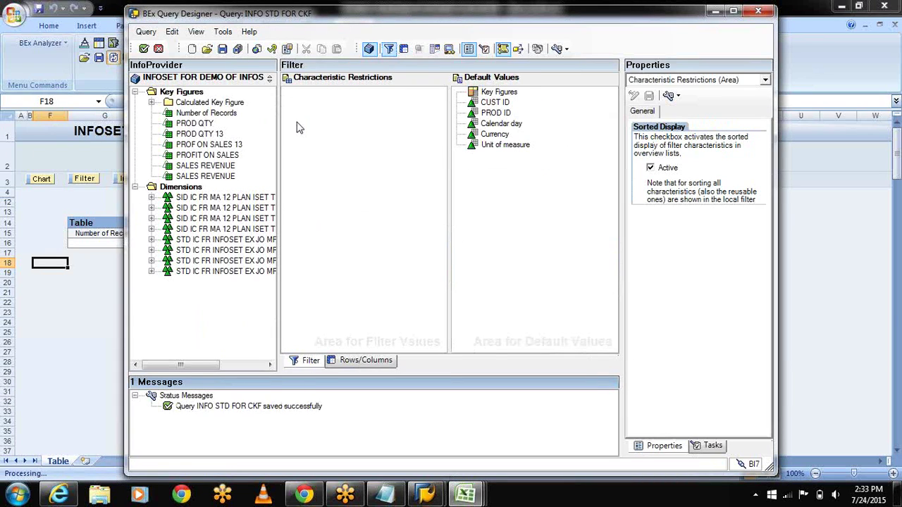
Step: Check the saved query, then exit the designer so INFO STD FOR CKF runs in Excel
click(270, 48)
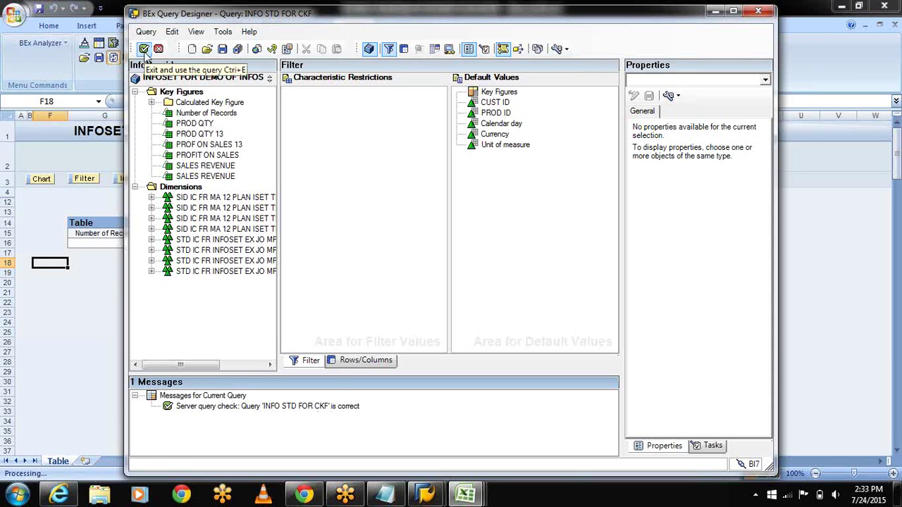
click(144, 50)
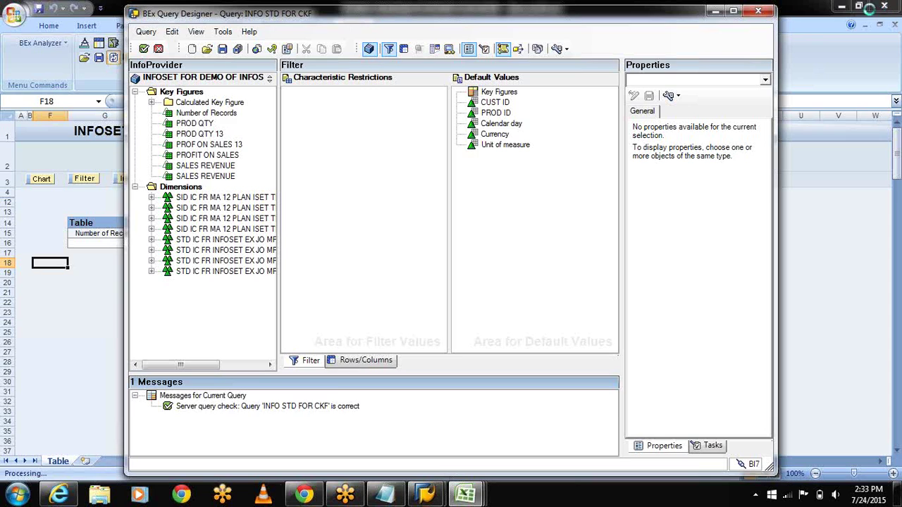
click(145, 51)
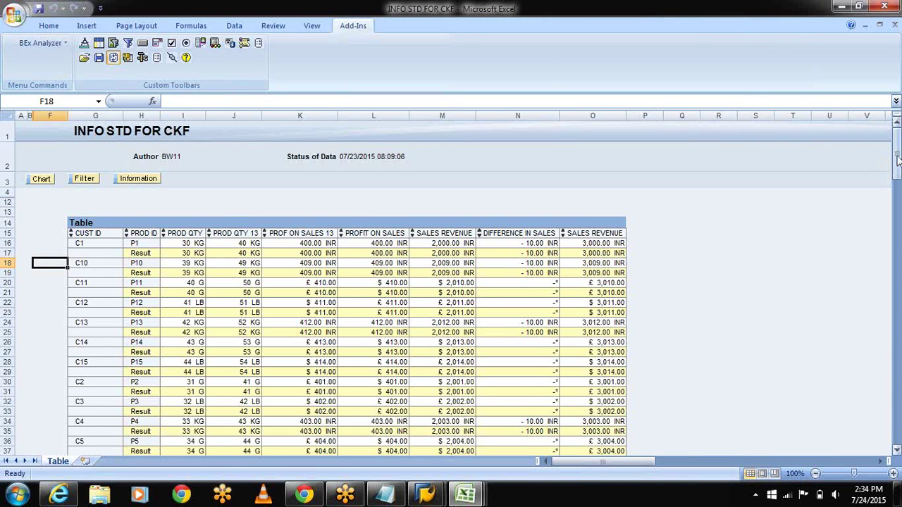
Step: Inspect the DIFFERENCE IN SALES header and the SALES REVENUE values 2000 and 3000
drag(897, 156, 898, 167)
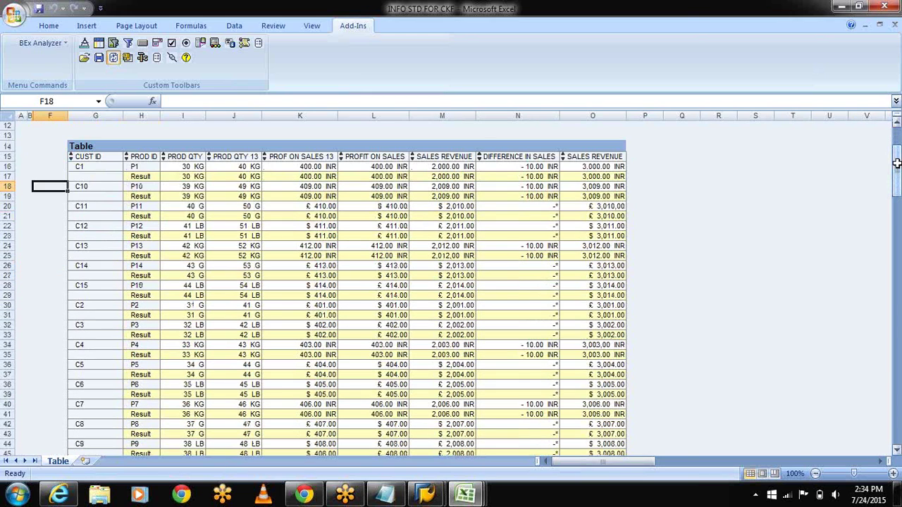
click(510, 157)
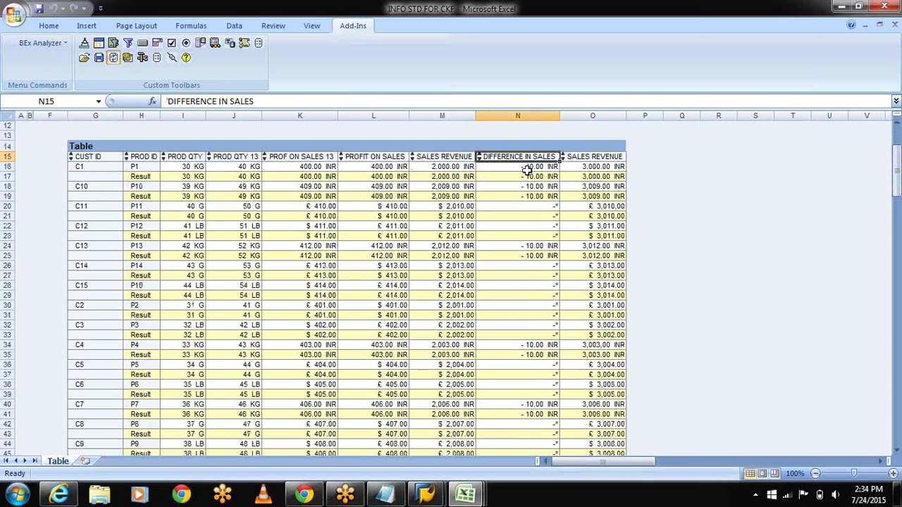
click(604, 166)
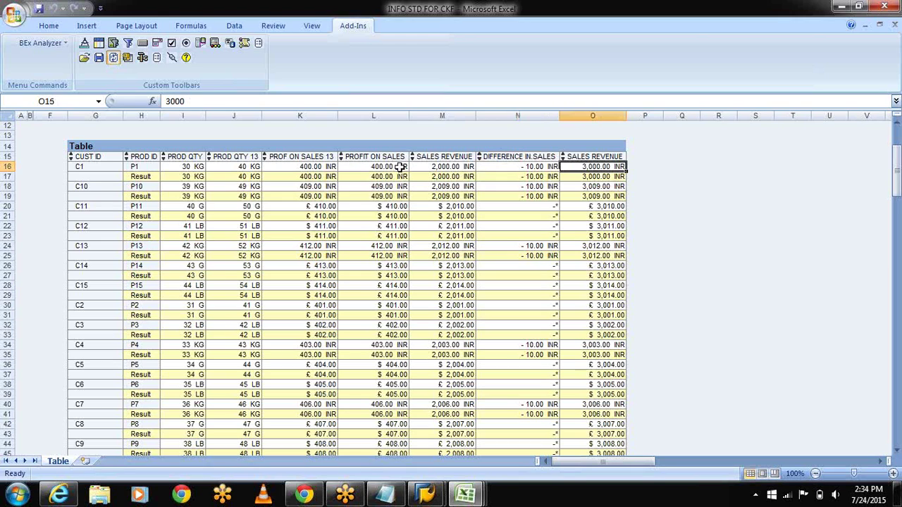
click(427, 167)
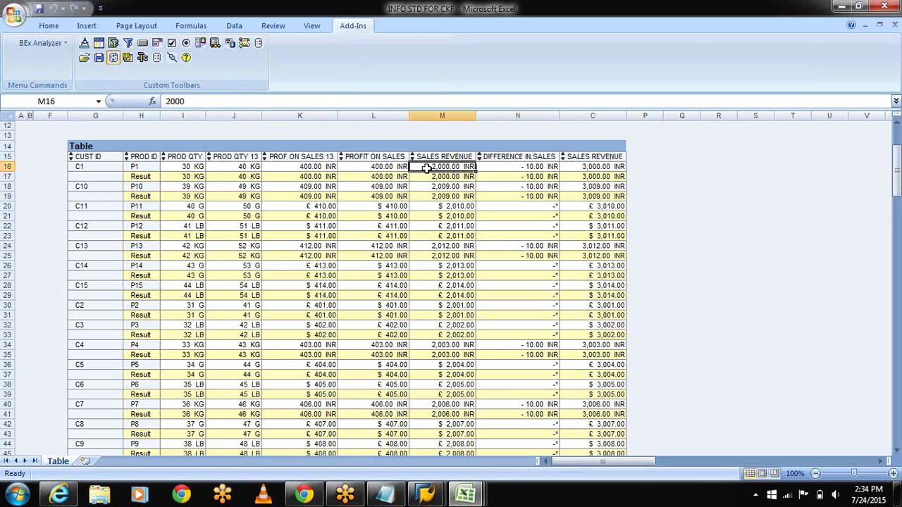
click(544, 157)
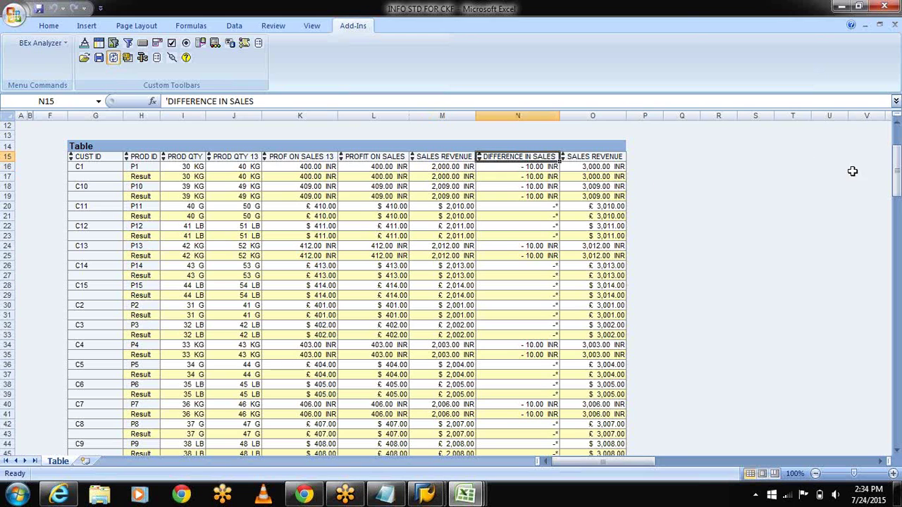
Step: Show the report's filter panel and select Key Figures and Unit of measure
scroll(896, 140, up, 3)
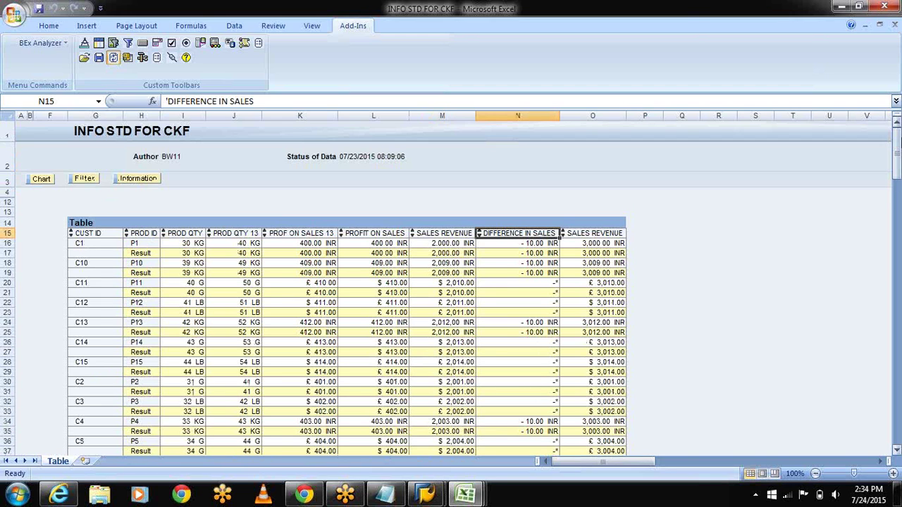
click(76, 180)
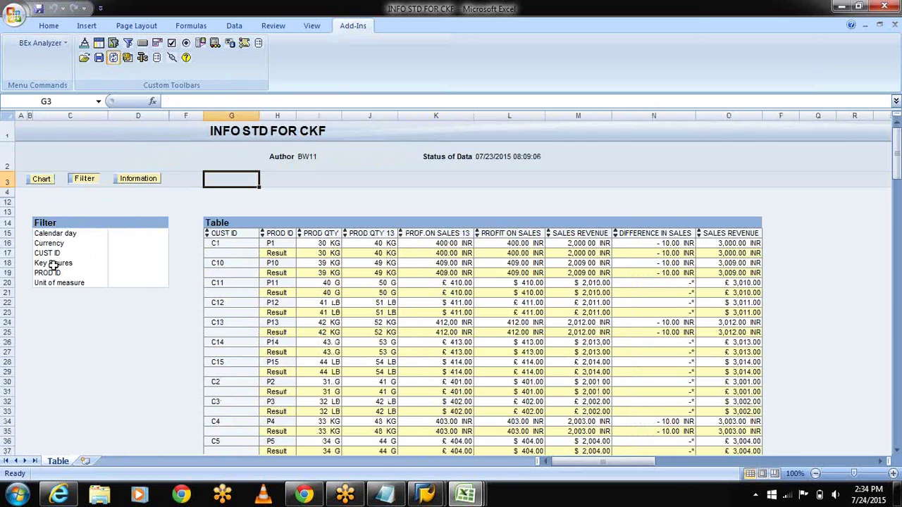
click(53, 264)
click(62, 281)
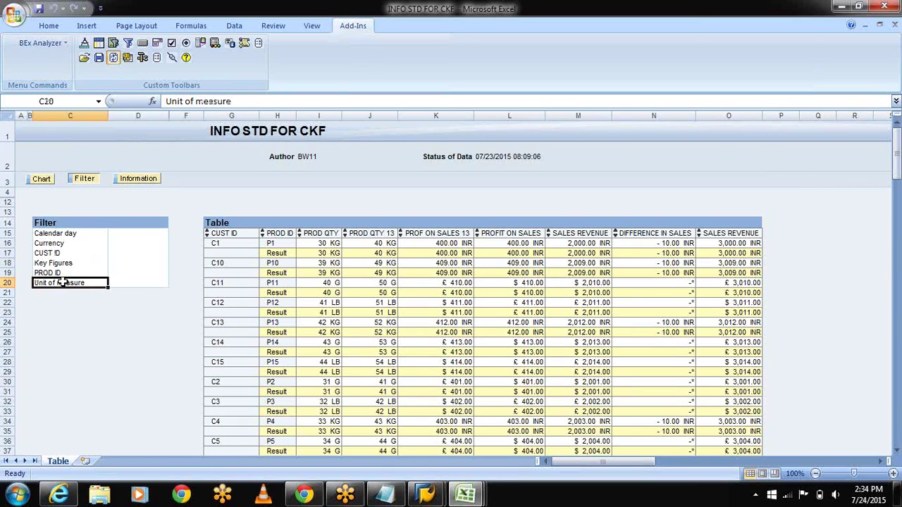
right_click(62, 282)
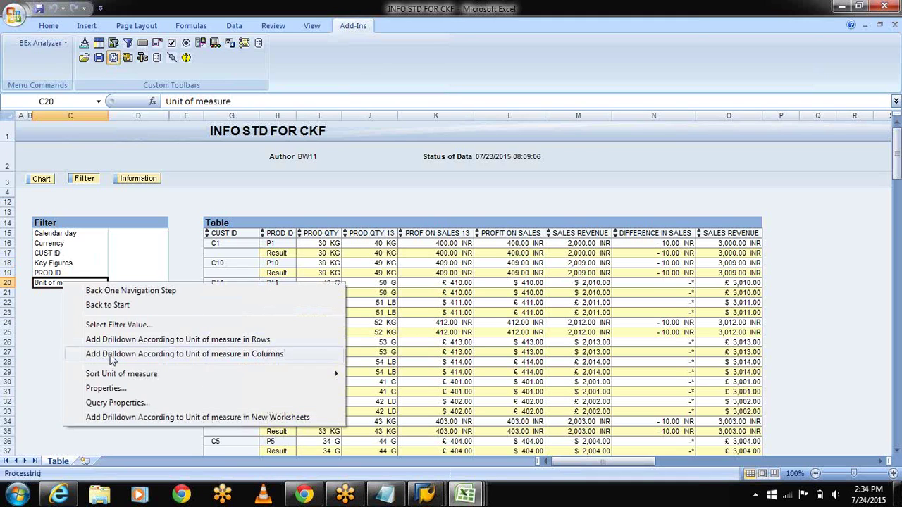
click(115, 339)
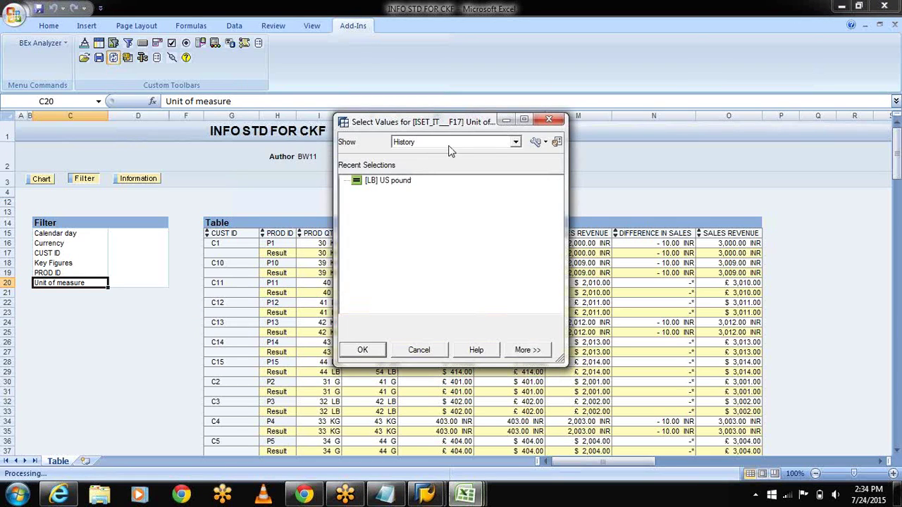
click(374, 181)
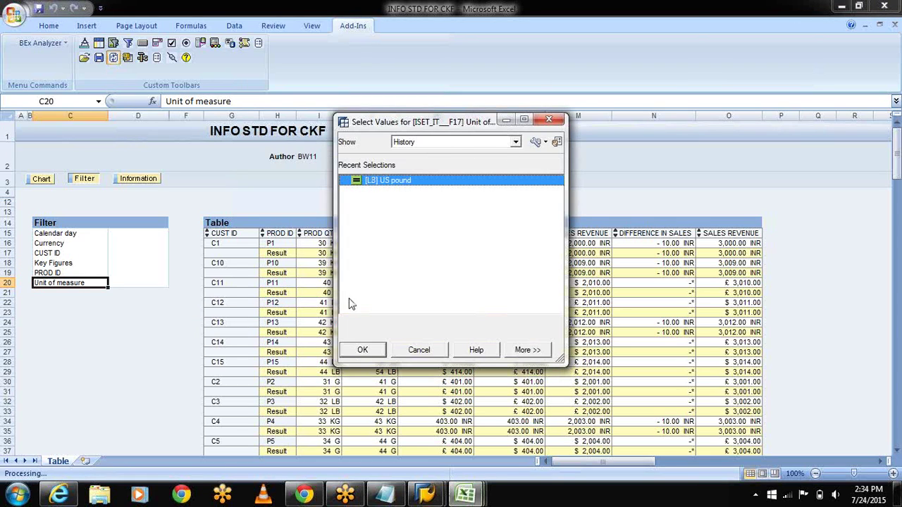
click(358, 354)
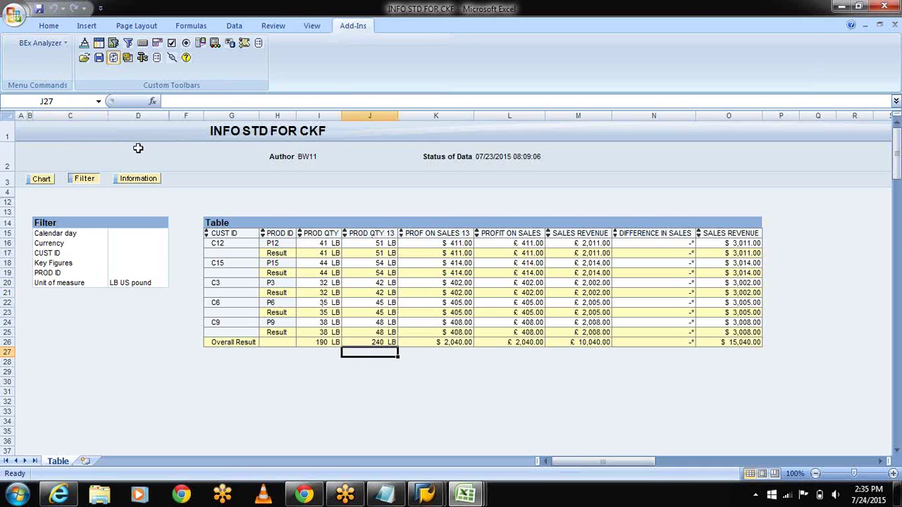
click(71, 181)
click(58, 283)
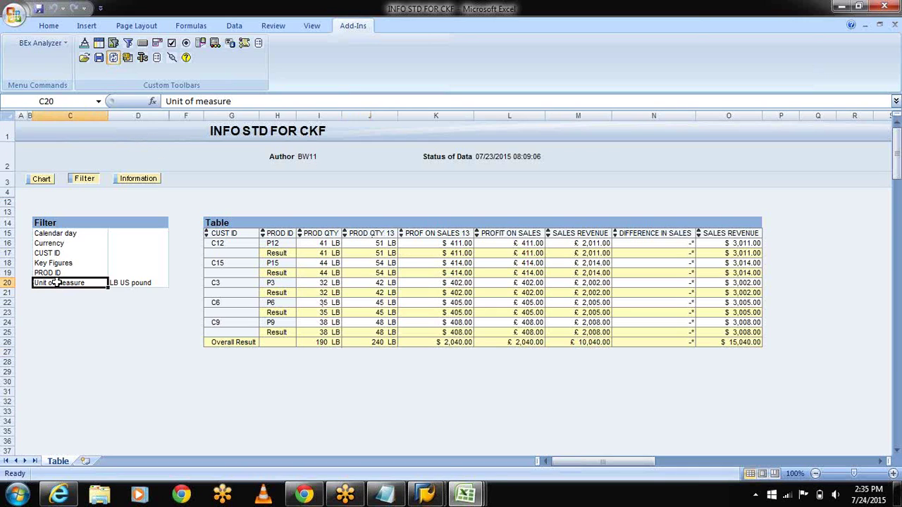
right_click(60, 285)
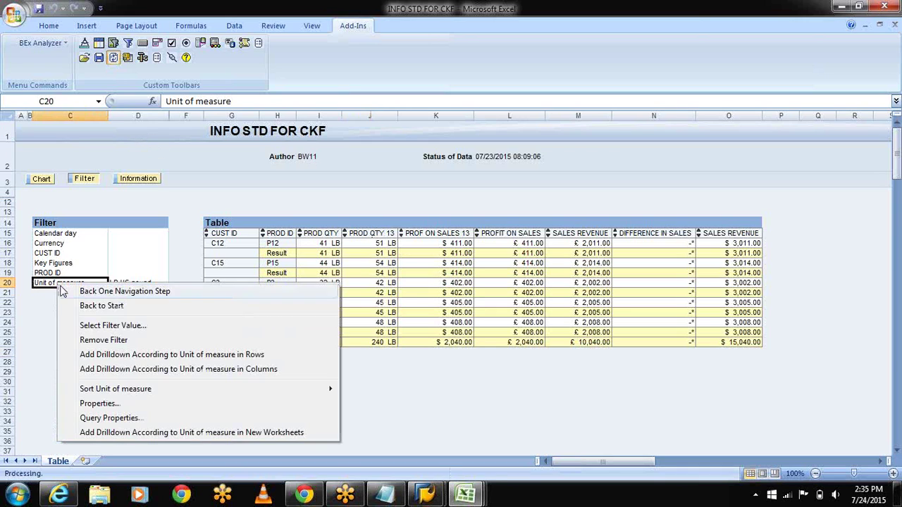
click(90, 340)
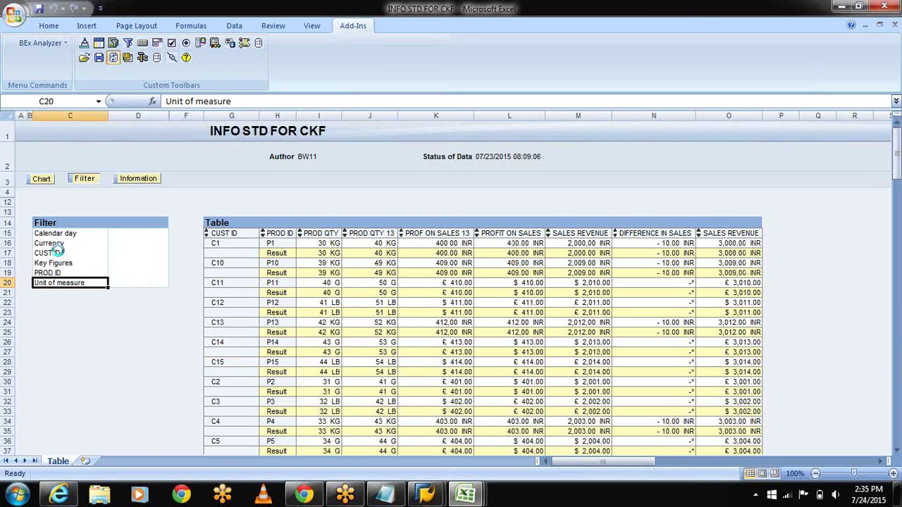
click(59, 251)
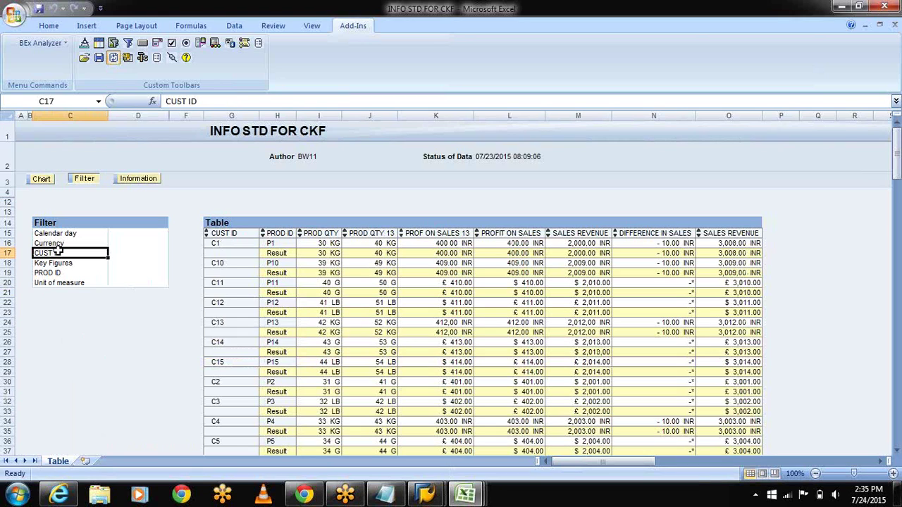
right_click(59, 251)
click(95, 308)
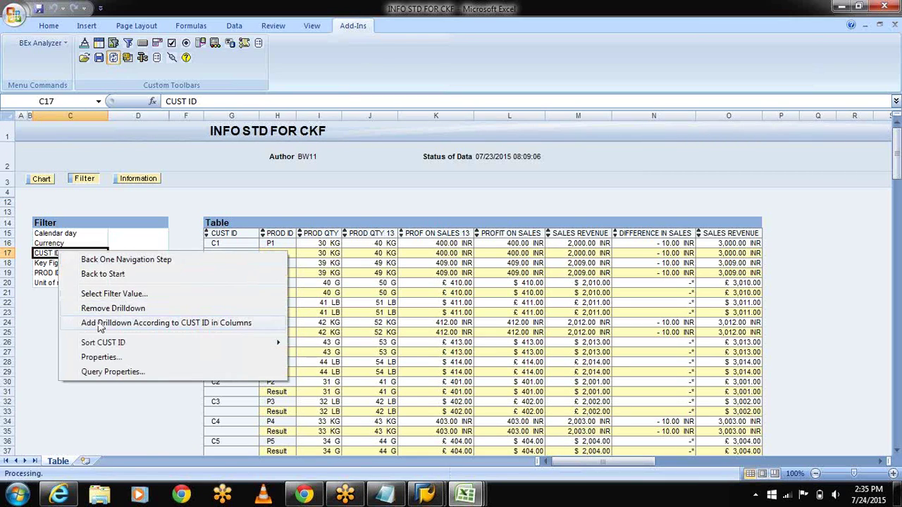
click(100, 324)
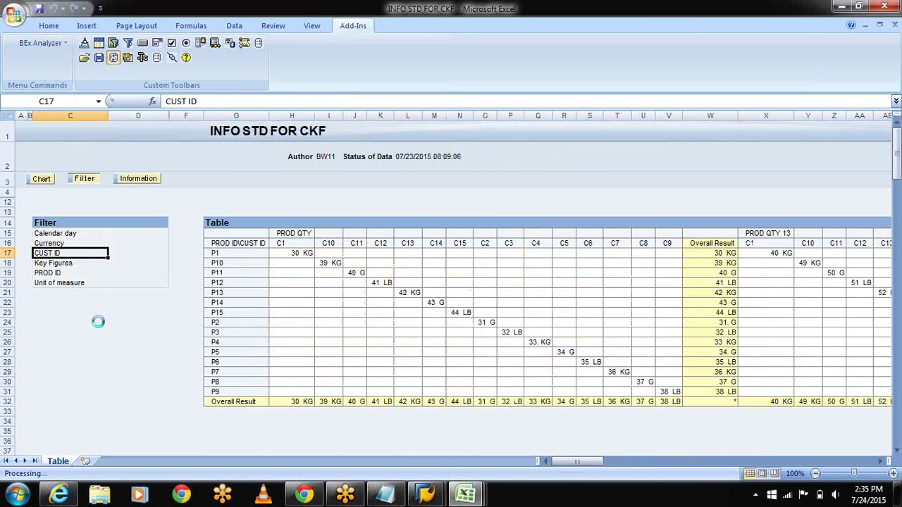
right_click(73, 258)
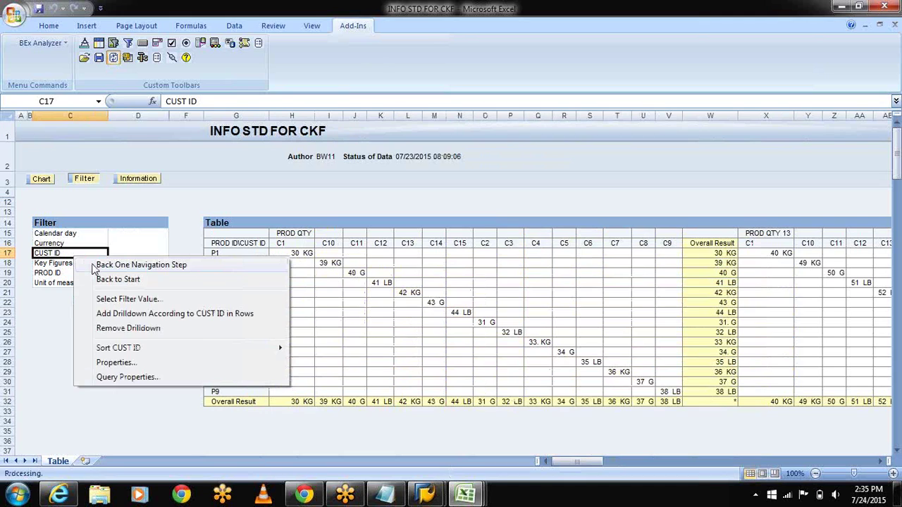
click(93, 265)
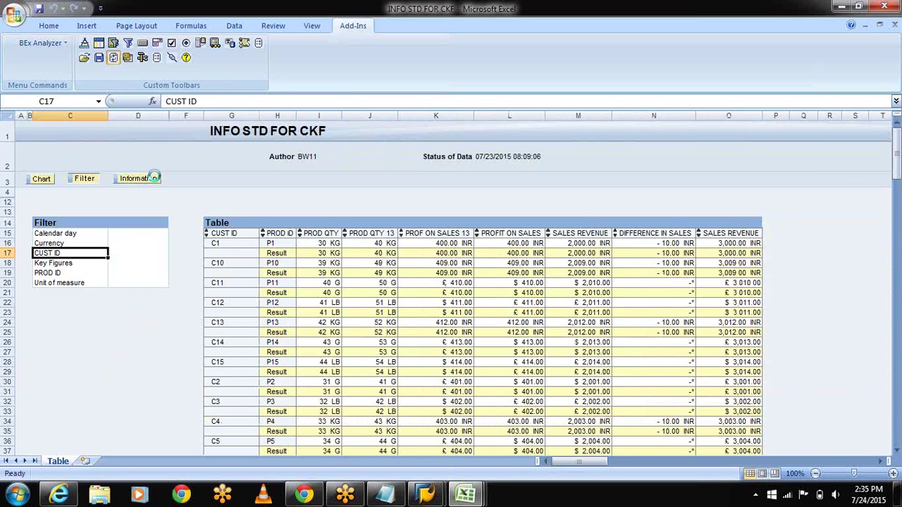
Step: Show the information block and review author, current user, last changed by and InfoProvider ISET_IT
click(155, 179)
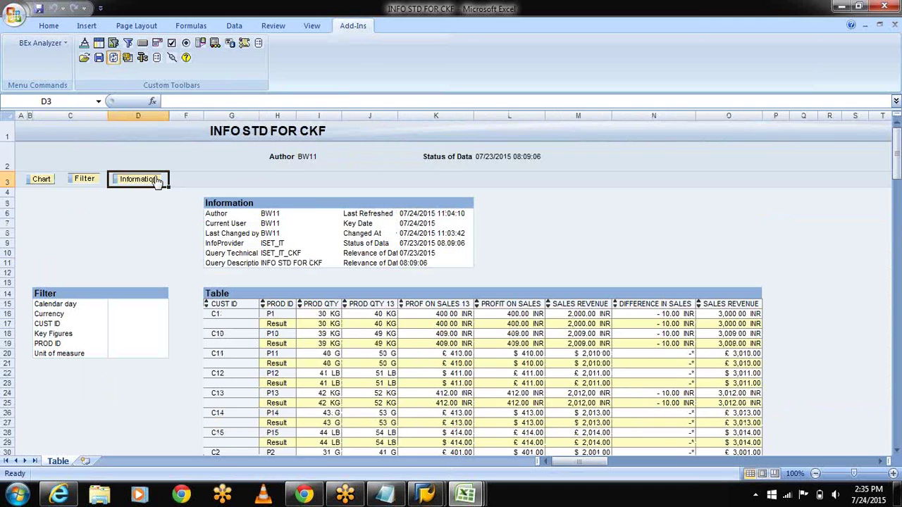
click(264, 213)
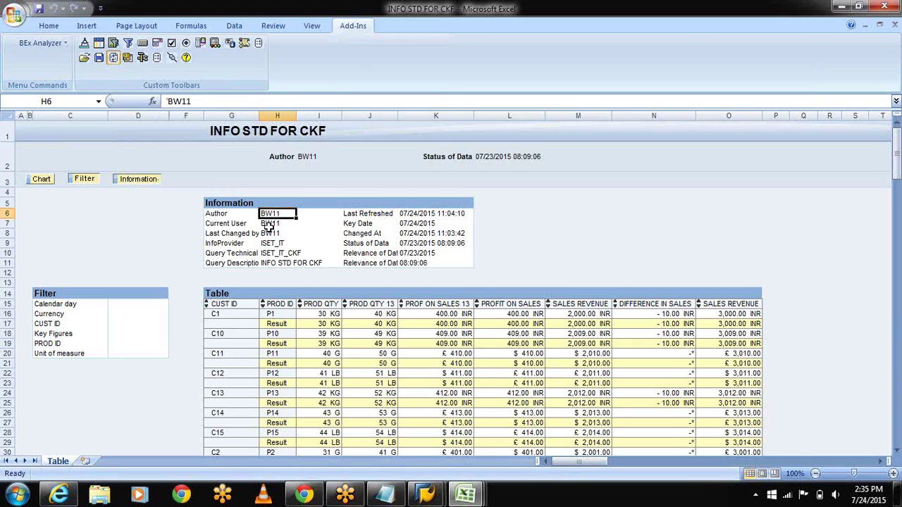
click(268, 223)
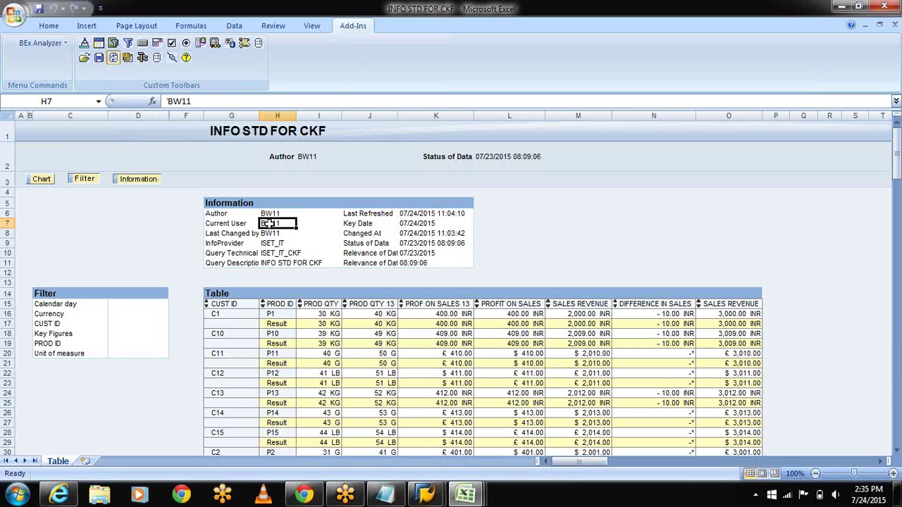
click(270, 234)
click(272, 243)
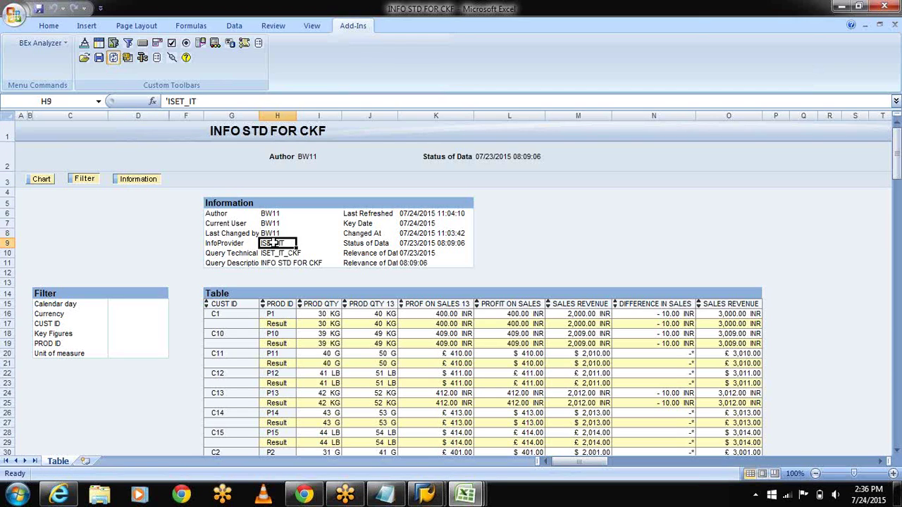
Step: Review the Last Refreshed, Key Date and Status of Data values, then display the report as a chart
key(Down)
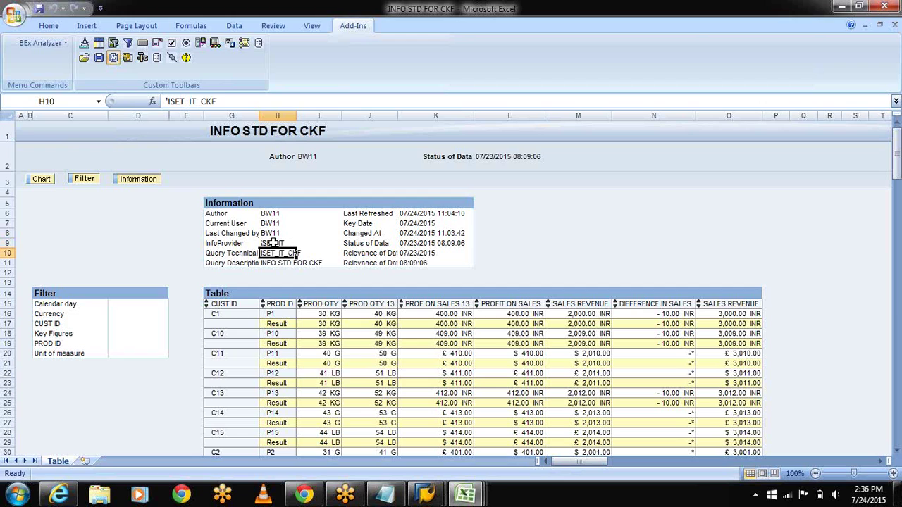
click(432, 212)
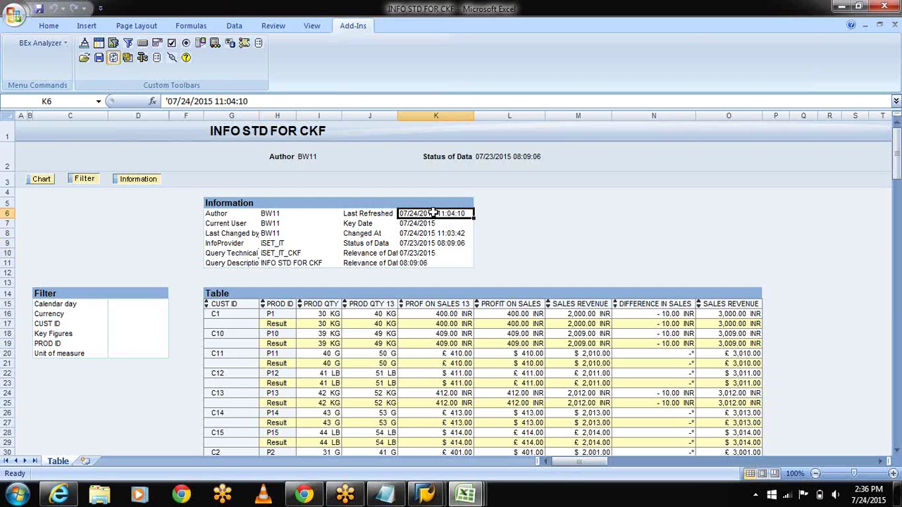
click(423, 223)
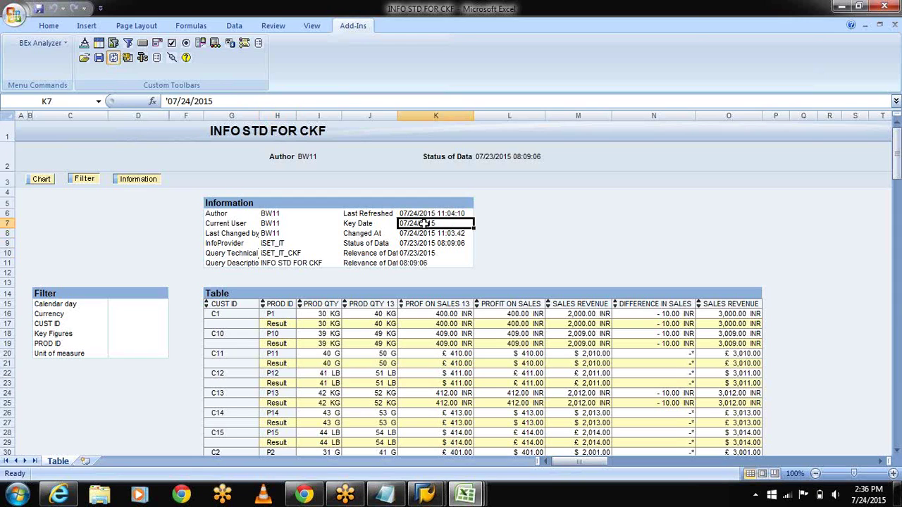
click(421, 241)
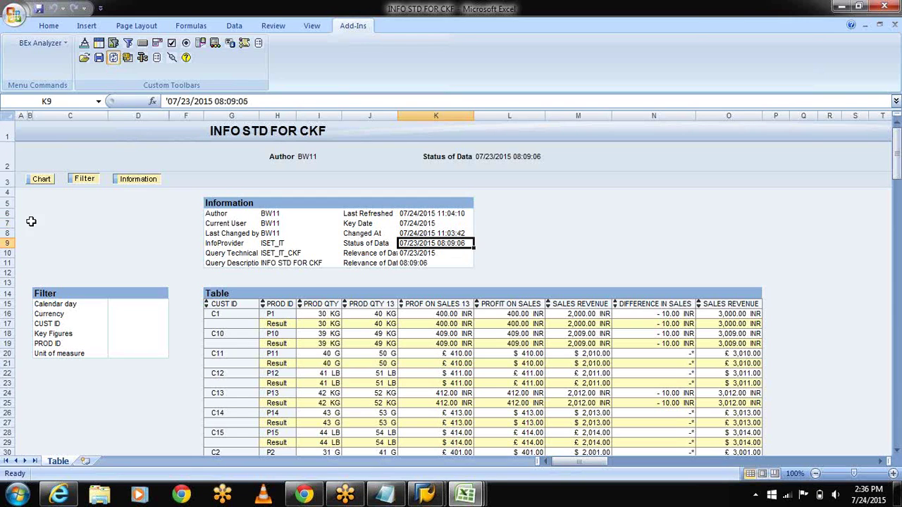
click(41, 179)
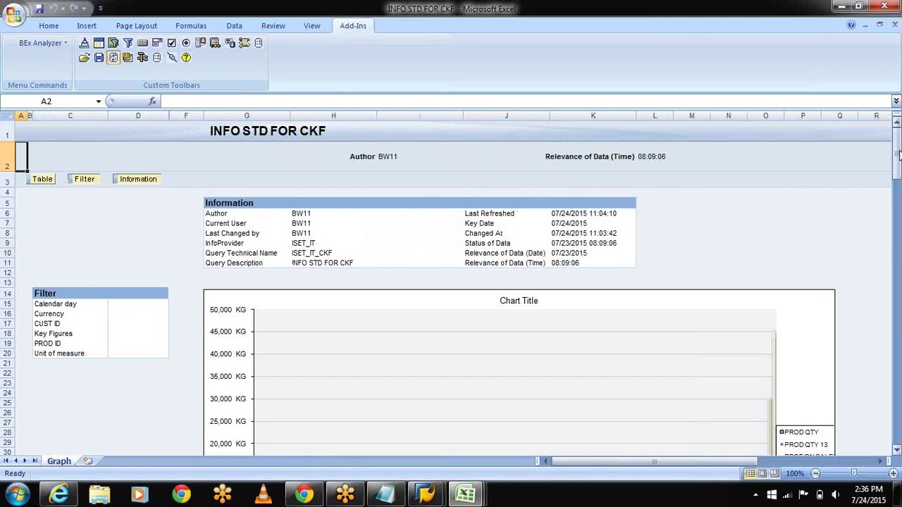
mouse_move(897, 154)
mouse_down()
mouse_move(898, 179)
mouse_move(898, 159)
mouse_up()
click(47, 181)
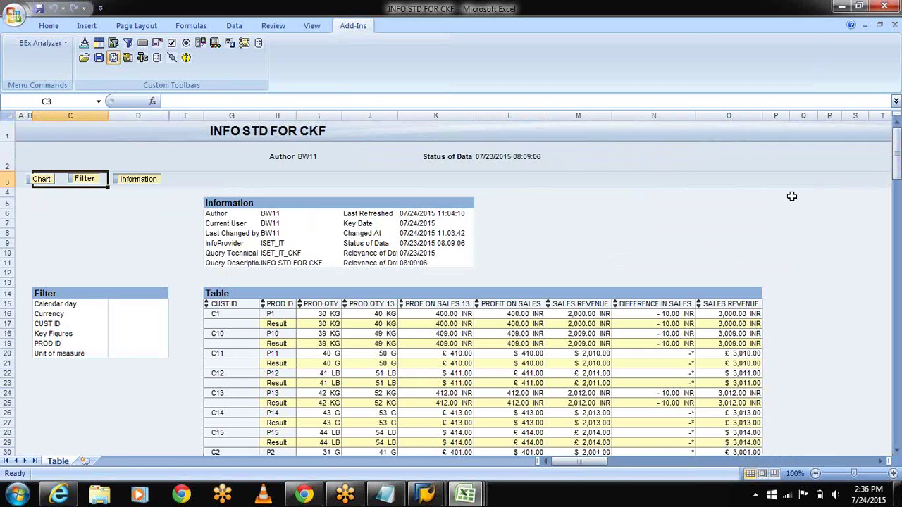
drag(898, 165, 897, 175)
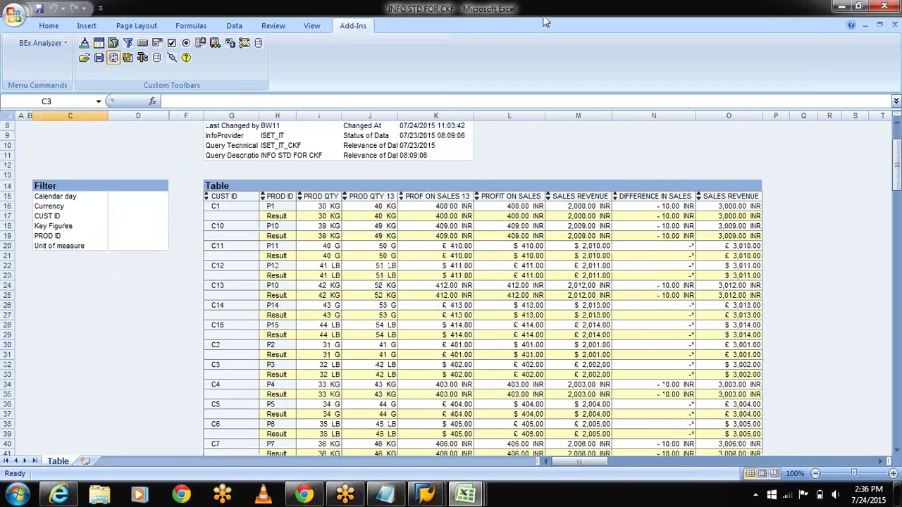
Step: Restore Internet Explorer with the Kuncham Online IT Training site from the taskbar
click(61, 498)
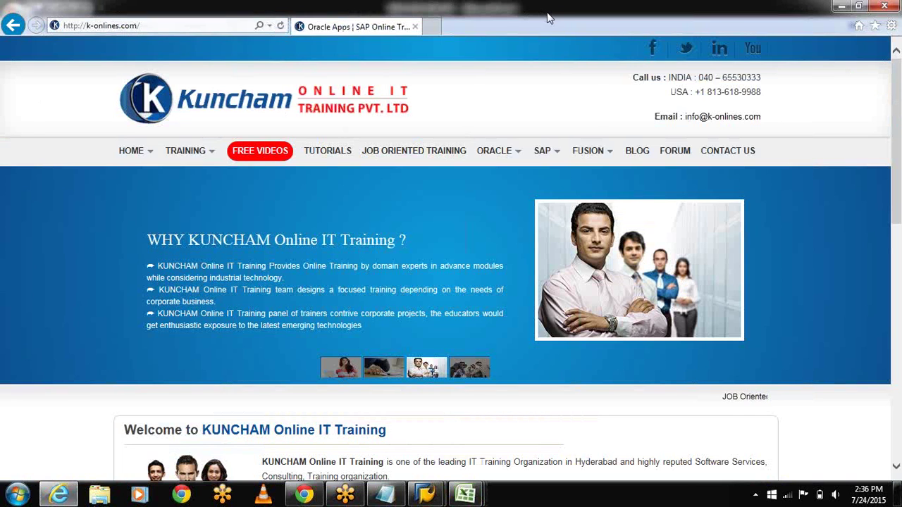